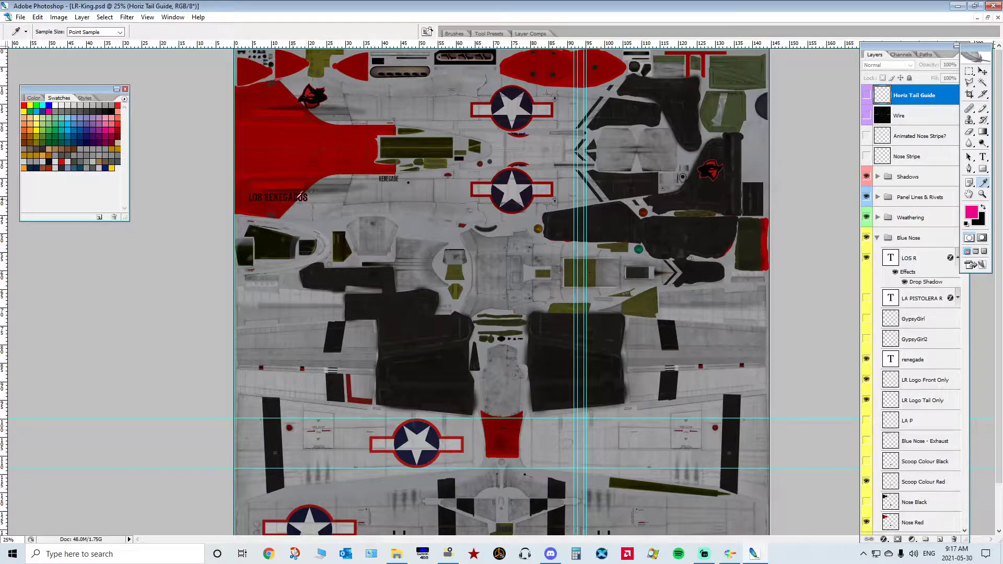
Step: Examine the whole aircraft skin sheet, from the nose, fuselage and tail parts to the wings, with the Swatches palette moved slightly aside
key(ctrl+plus)
key(ctrl+plus)
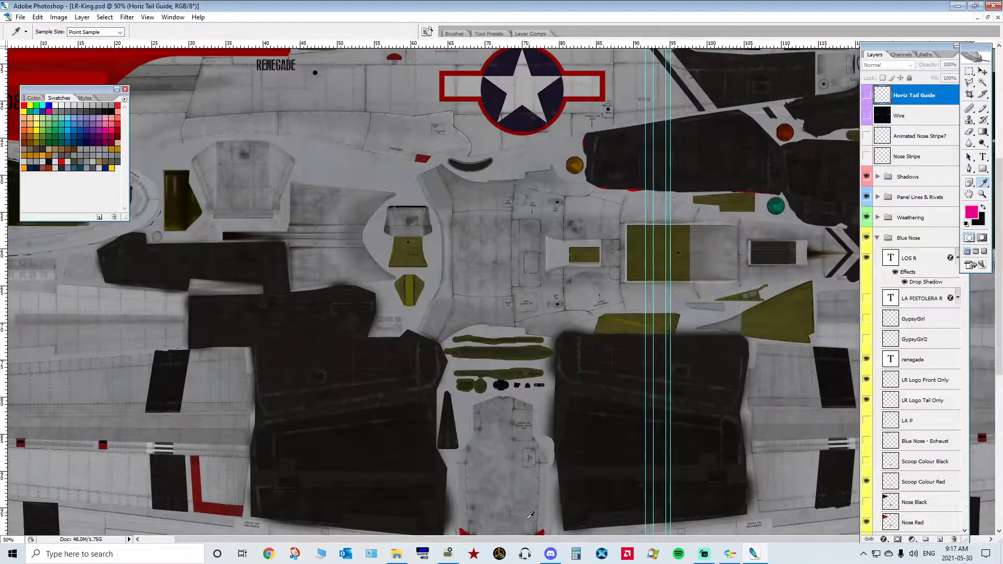
drag(525, 539, 473, 540)
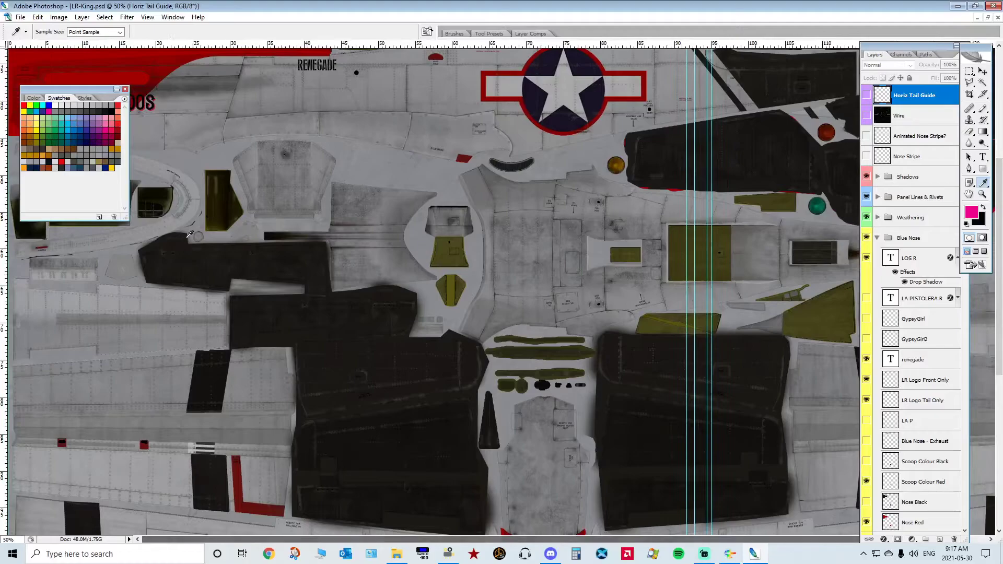
scroll(204, 121, up, 3)
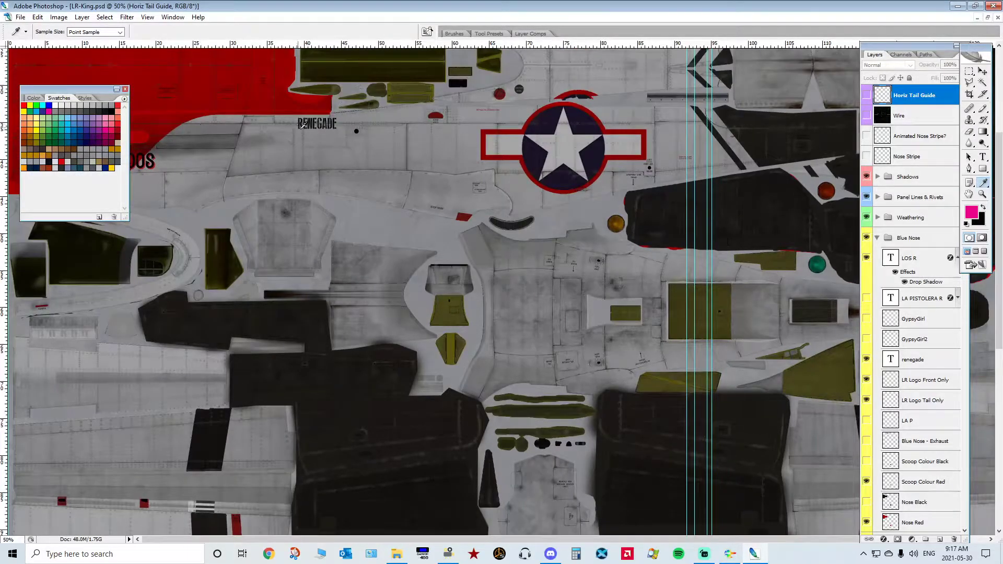
scroll(300, 122, up, 10)
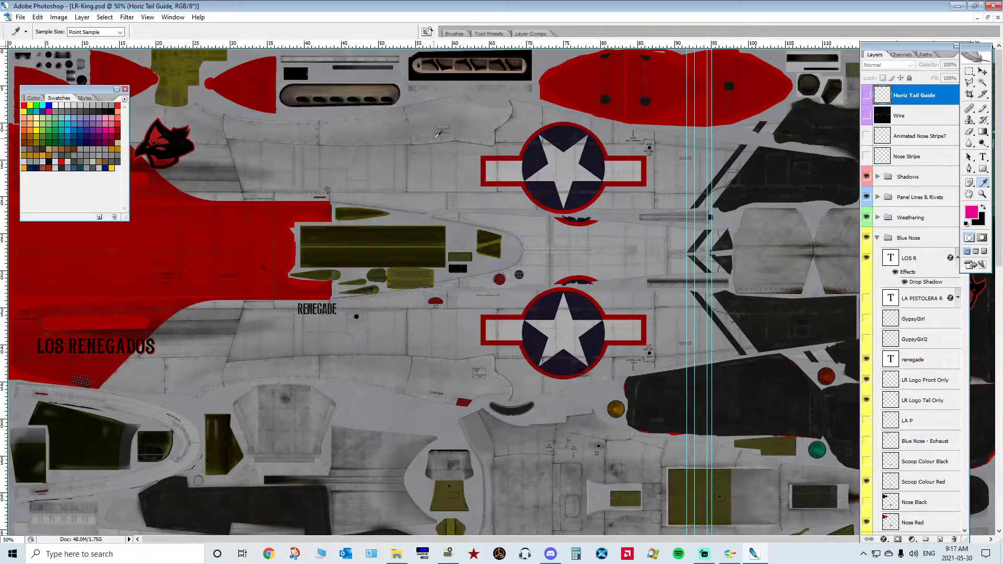
key(ctrl+minus)
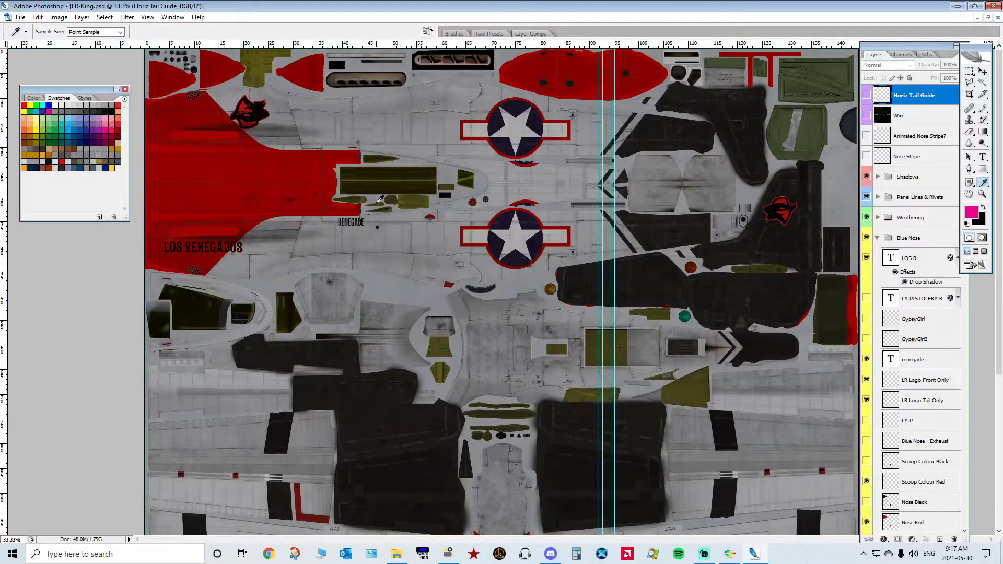
drag(88, 89, 96, 65)
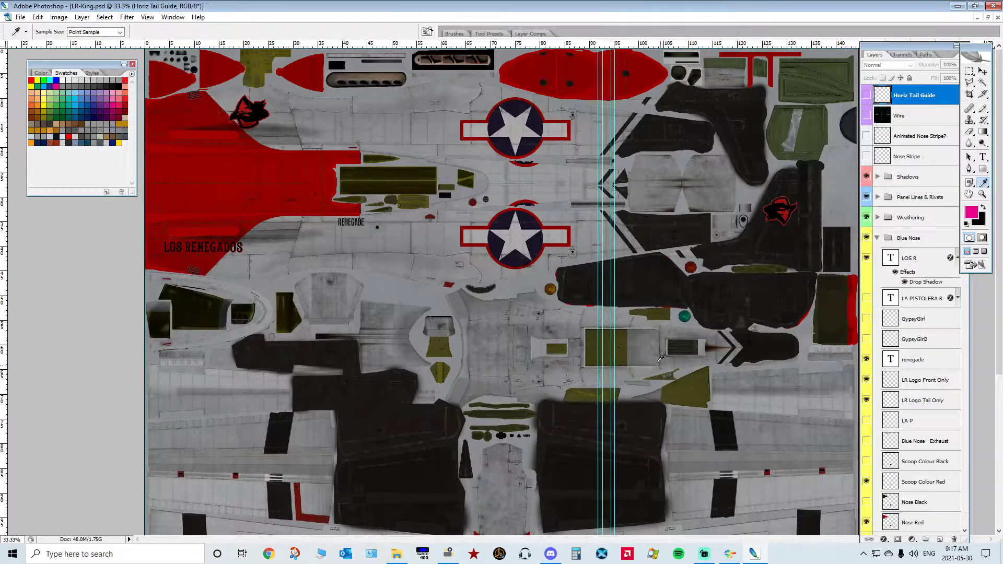
scroll(664, 361, down, 5)
scroll(584, 449, up, 2)
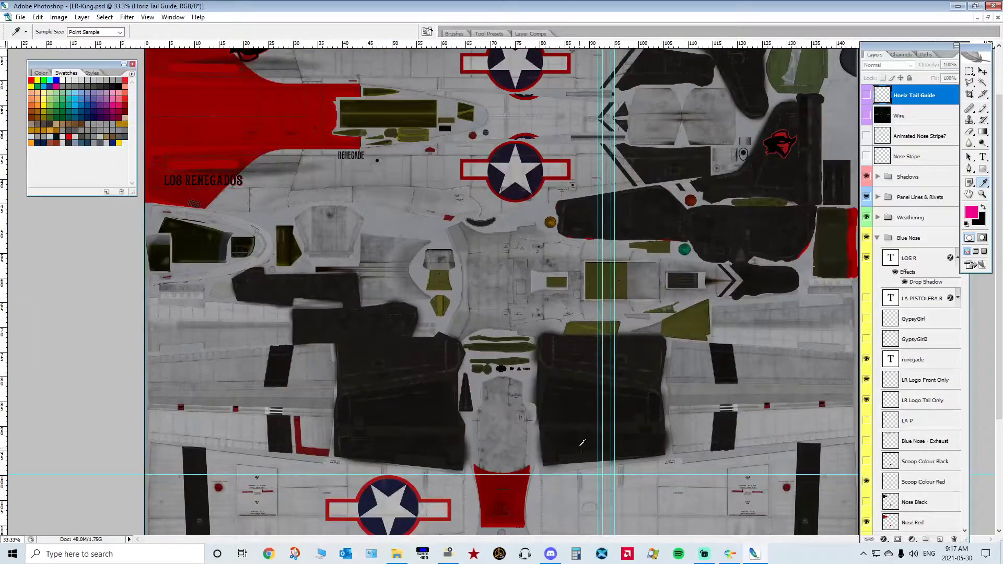
scroll(583, 444, down, 3)
scroll(422, 454, down, 3)
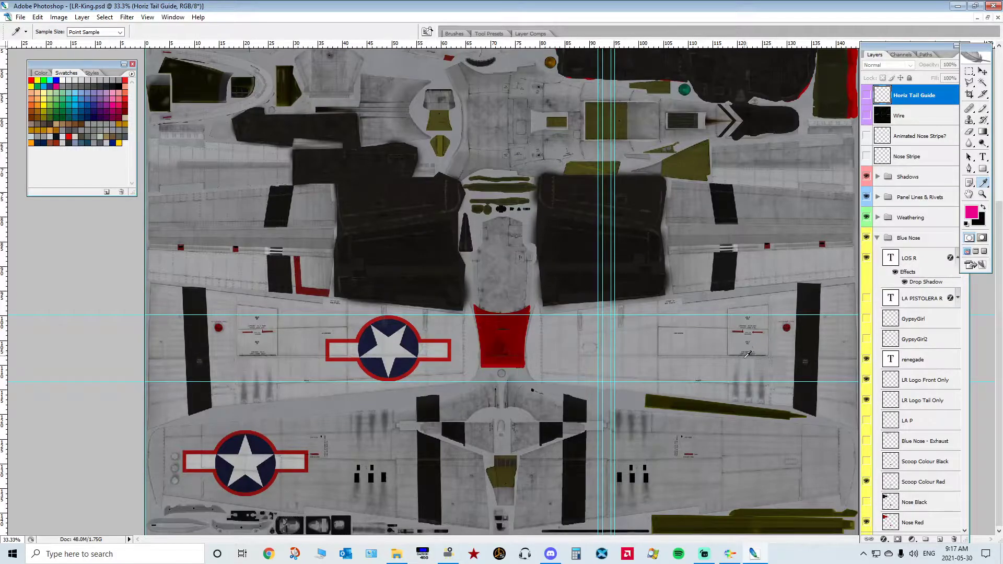
scroll(749, 349, up, 7)
scroll(773, 273, up, 2)
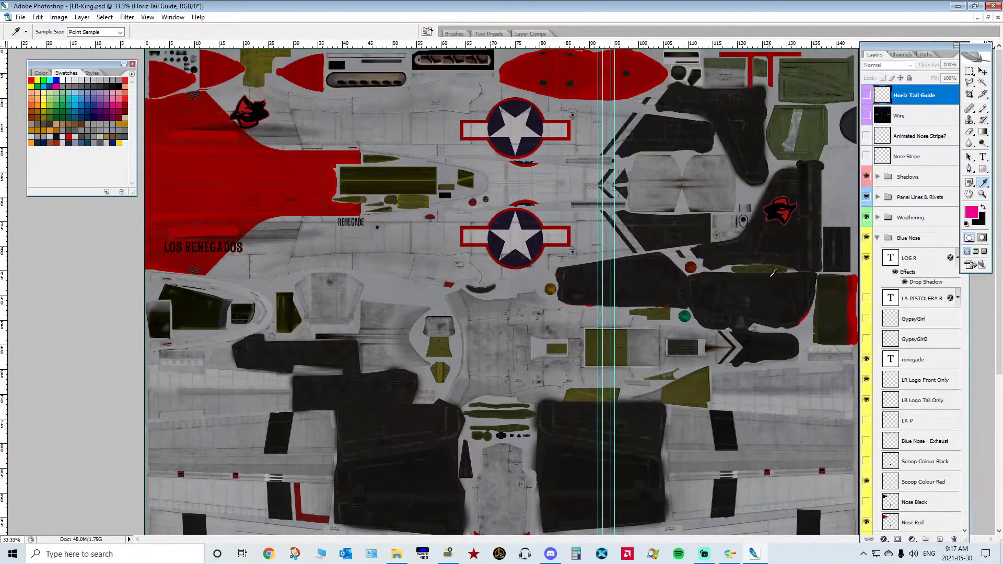
Step: Move the Layers palette over the canvas and look through the layer stack down to the Base layer
drag(890, 47, 638, 50)
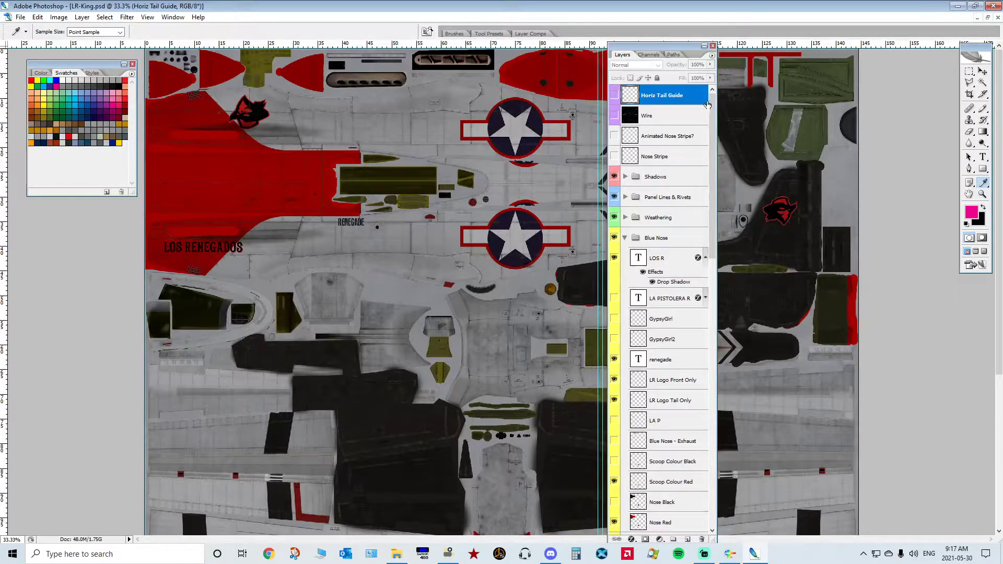
drag(714, 96, 663, 248)
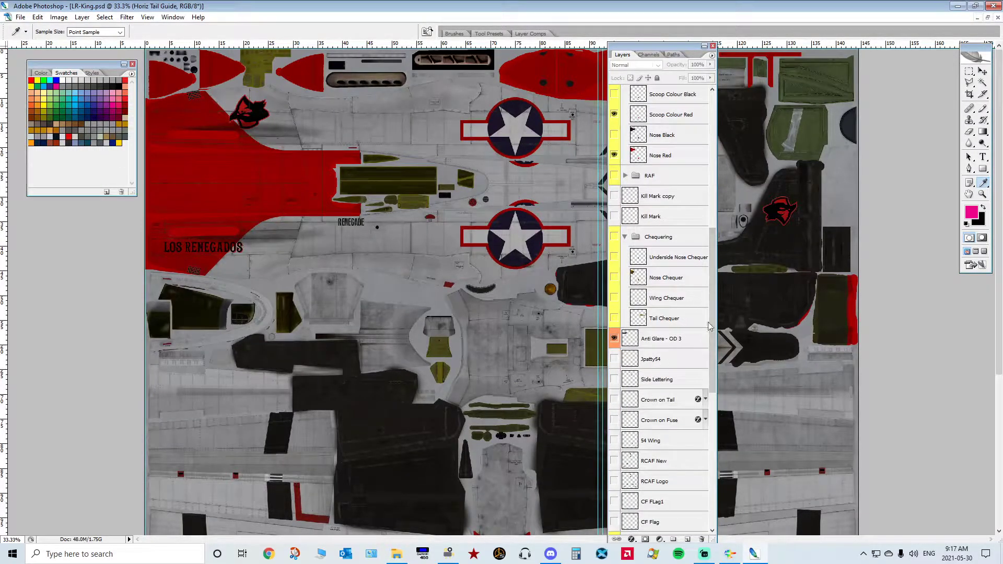
drag(713, 290, 731, 427)
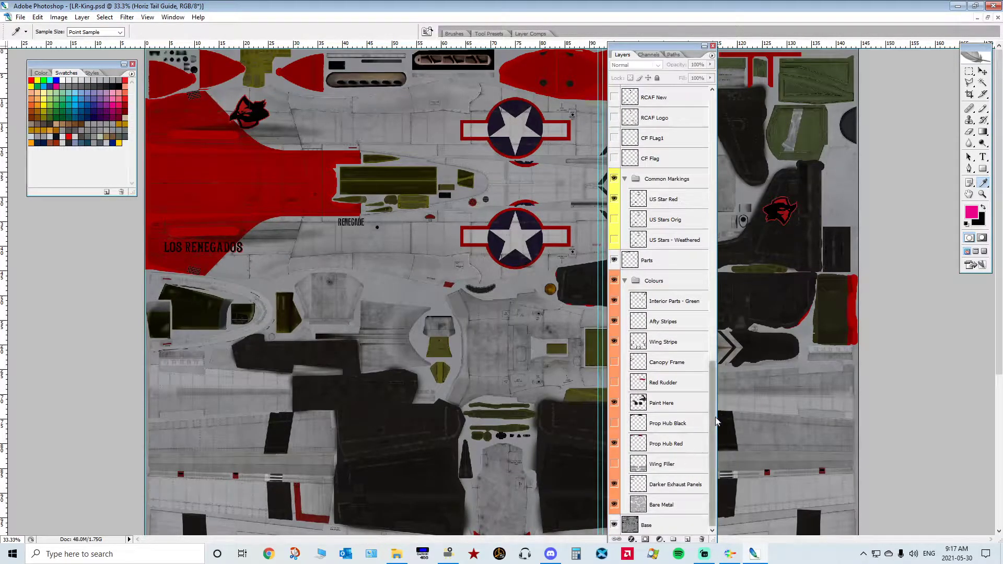
drag(714, 424, 688, 155)
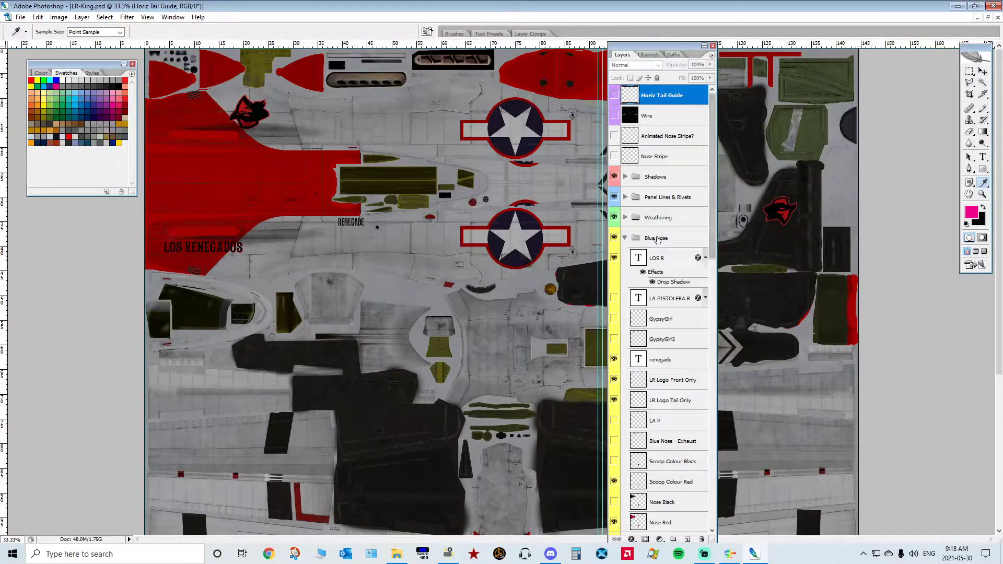
Step: Toggle the Blue Nose group's visibility repeatedly to compare the skin with and without its markings, leaving the group hidden
click(616, 240)
click(615, 239)
click(615, 240)
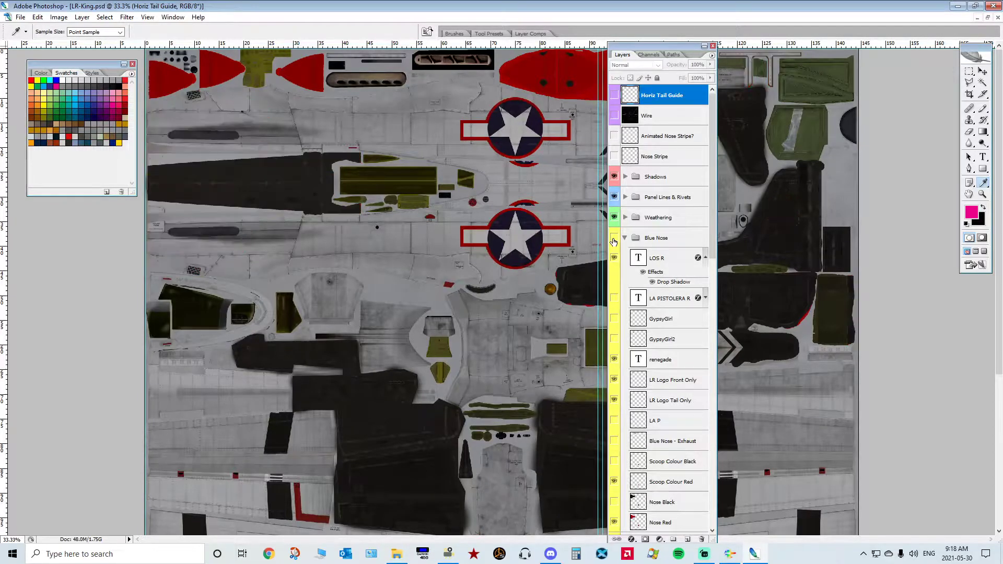
click(614, 240)
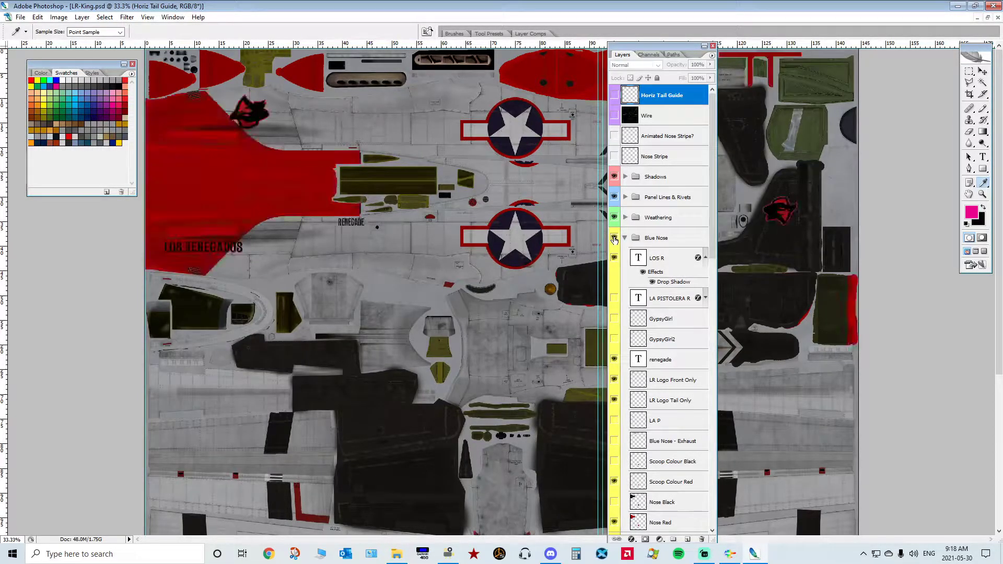
click(615, 239)
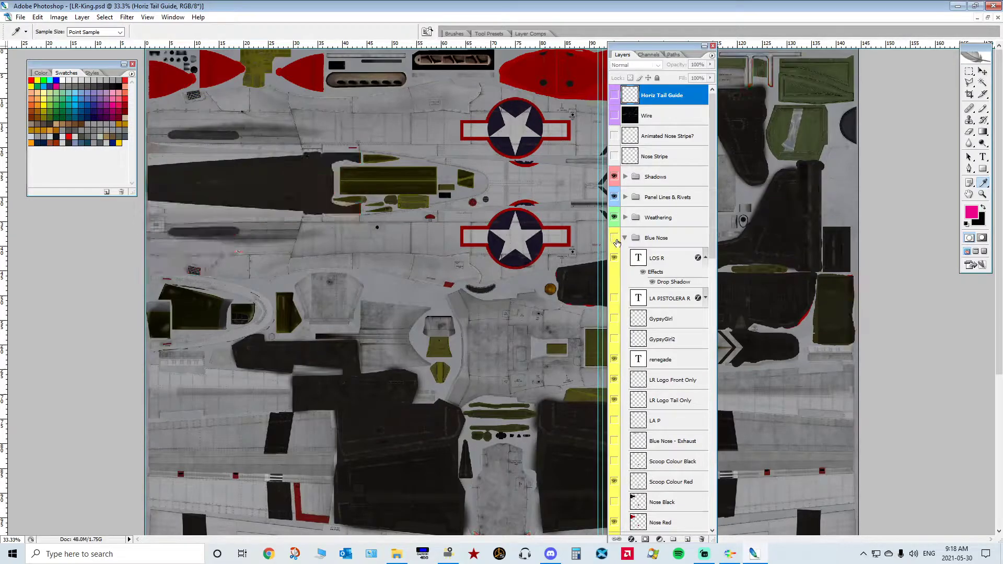
click(614, 239)
click(614, 239)
click(615, 239)
click(615, 240)
Step: Hide and show the Anti Glare - OD 3 layer to check which area of the nose it covers
drag(717, 179, 723, 212)
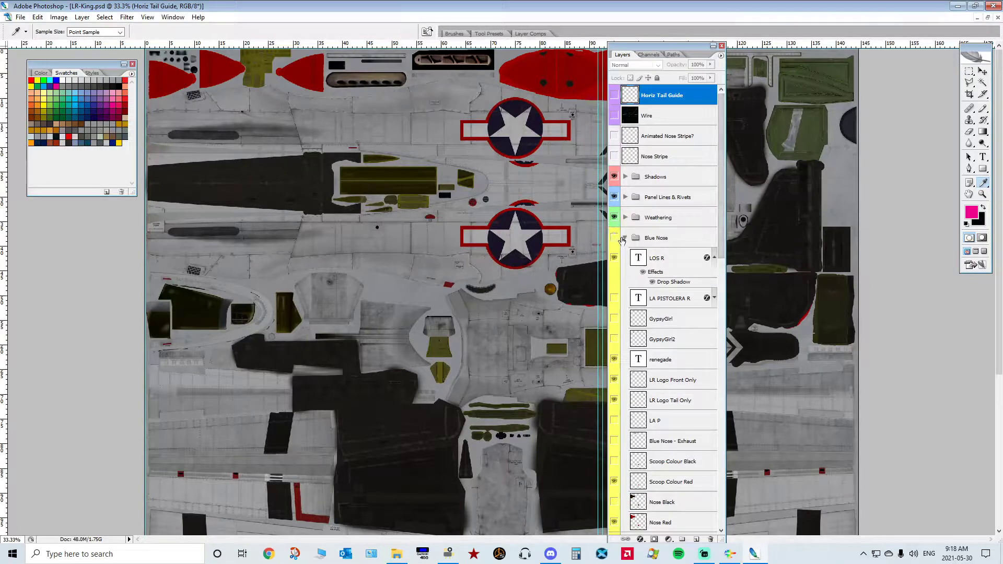
drag(722, 194, 751, 349)
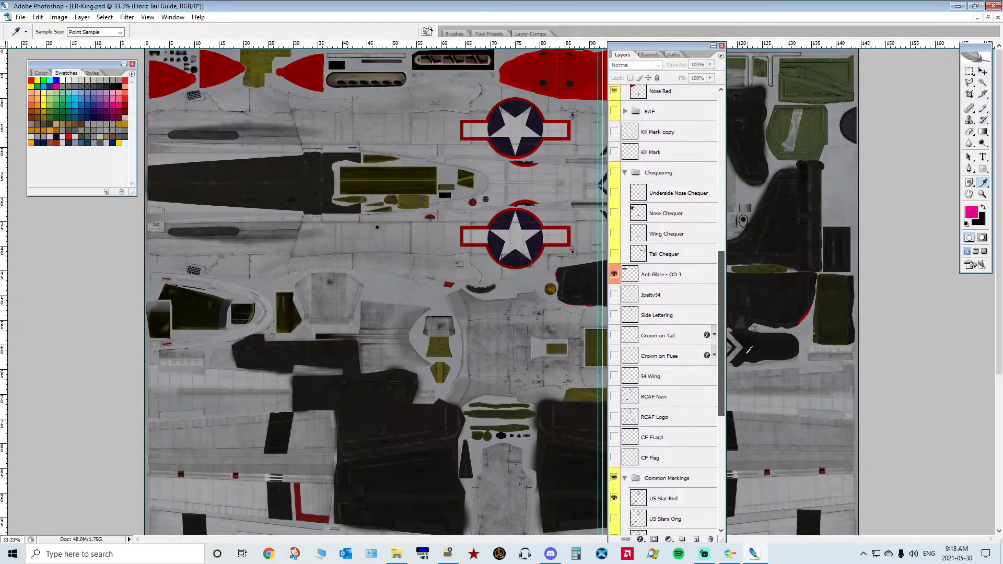
click(614, 275)
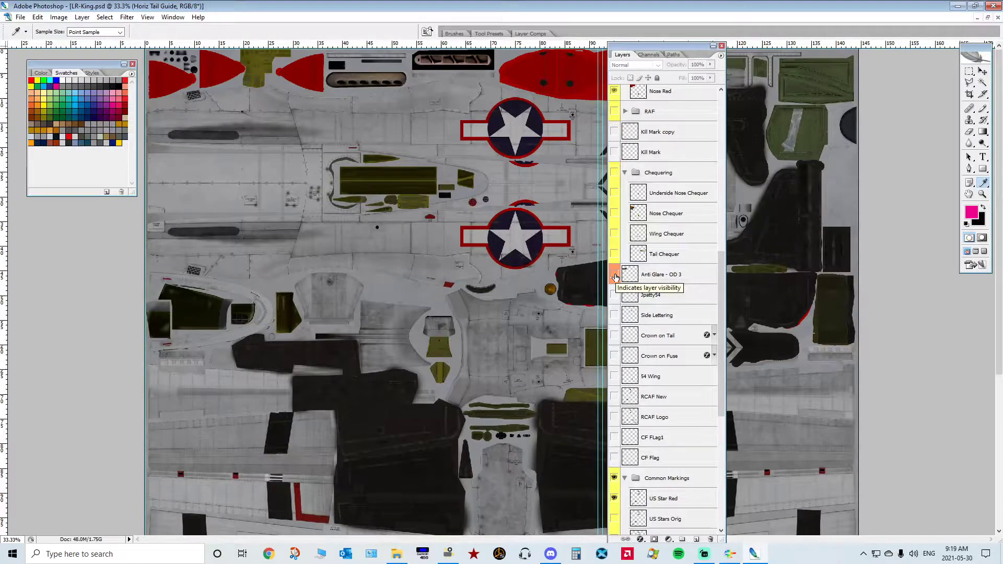
click(615, 274)
Step: Switch the Blue Nose group on and off again to compare the red nose markings, leaving the group visible
scroll(705, 159, up, 5)
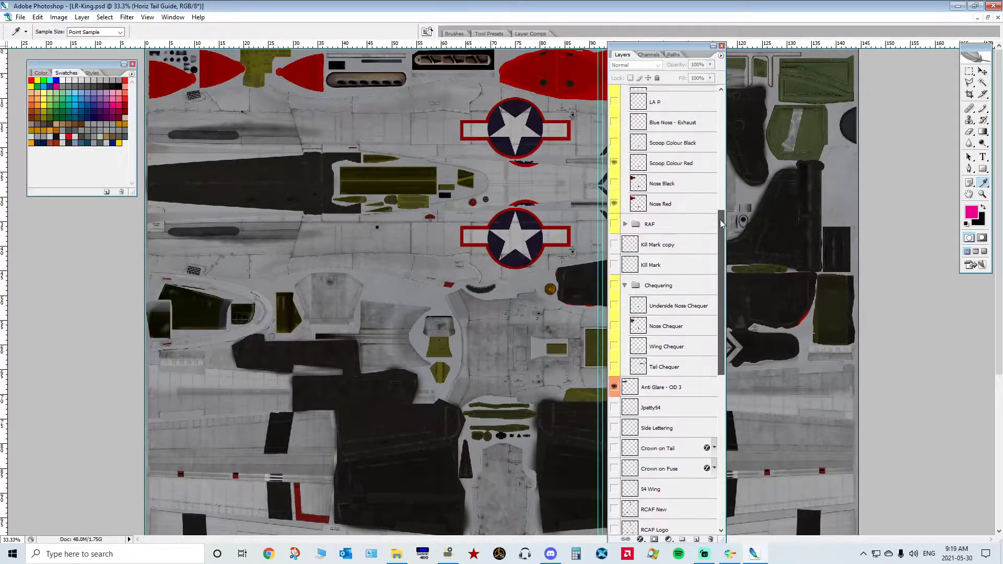
scroll(706, 159, up, 1)
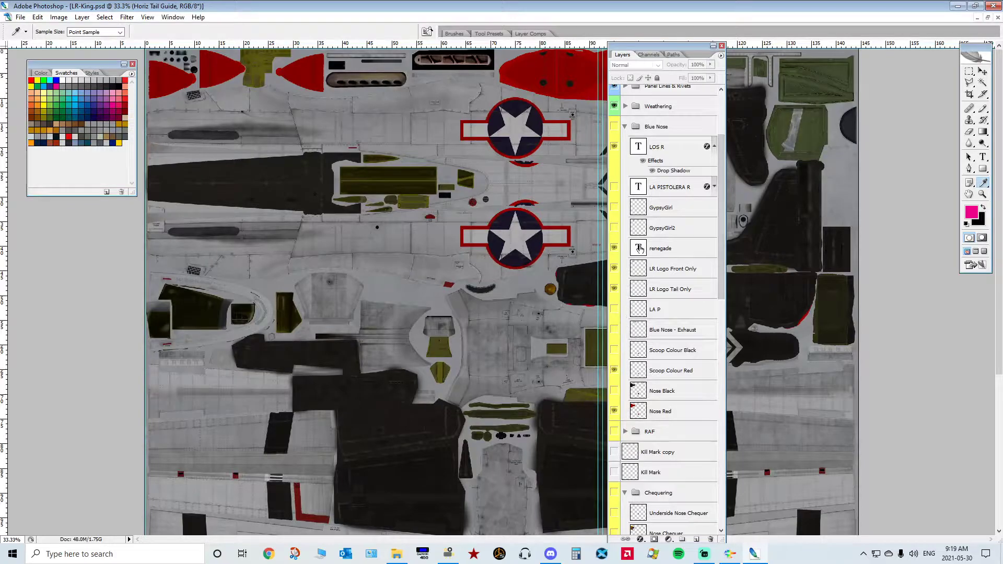
scroll(721, 171, up, 4)
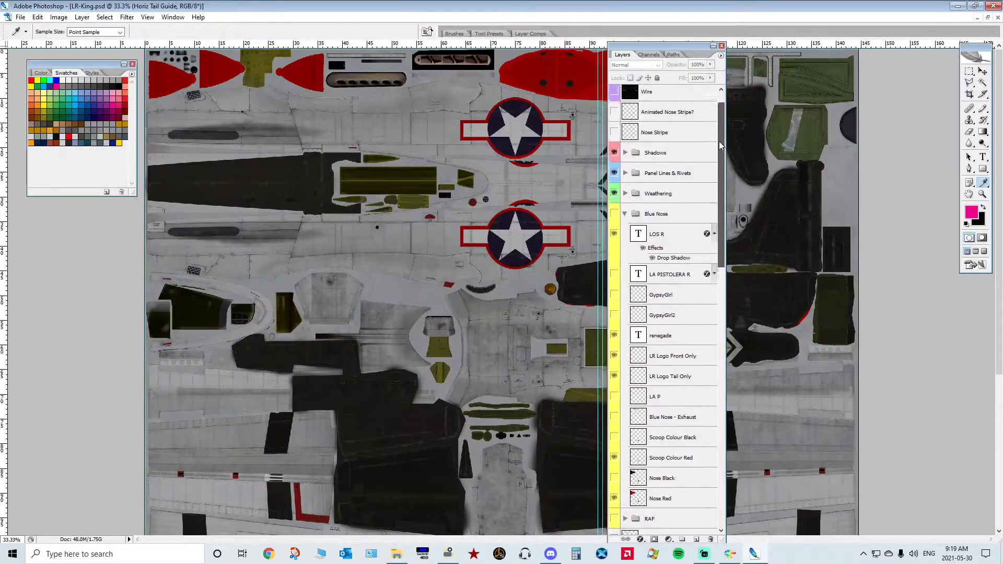
click(614, 215)
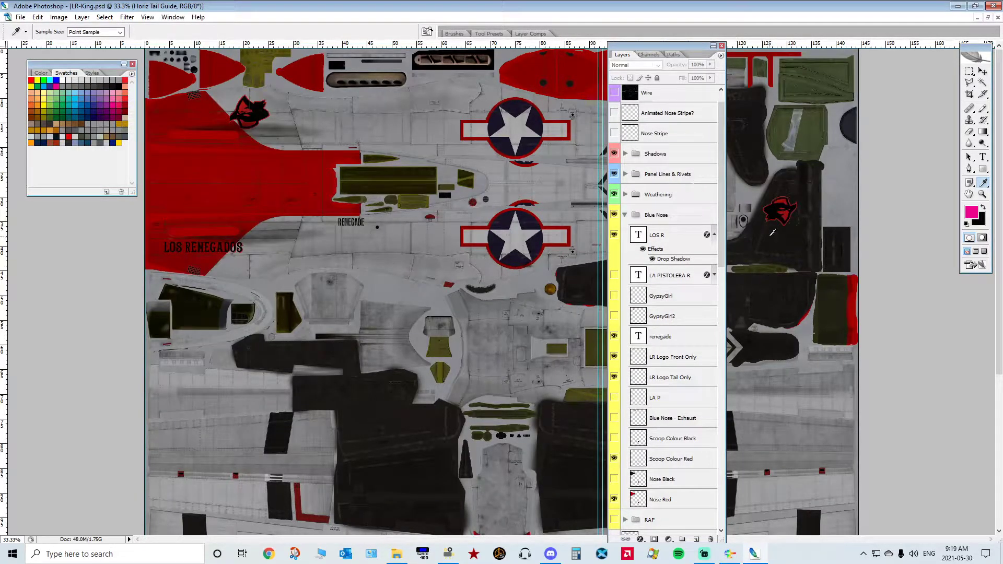
click(615, 215)
click(614, 215)
click(614, 215)
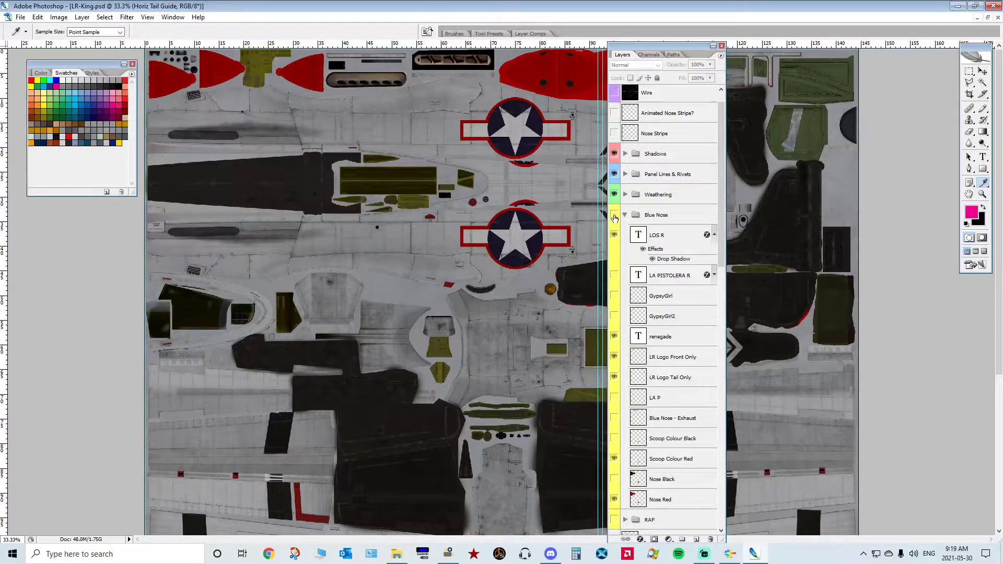
click(615, 216)
Step: Compare the Prop Hub Black and Prop Hub Red layers in the Colours group, leaving Prop Hub Black visible
drag(721, 207, 753, 276)
drag(720, 209, 721, 384)
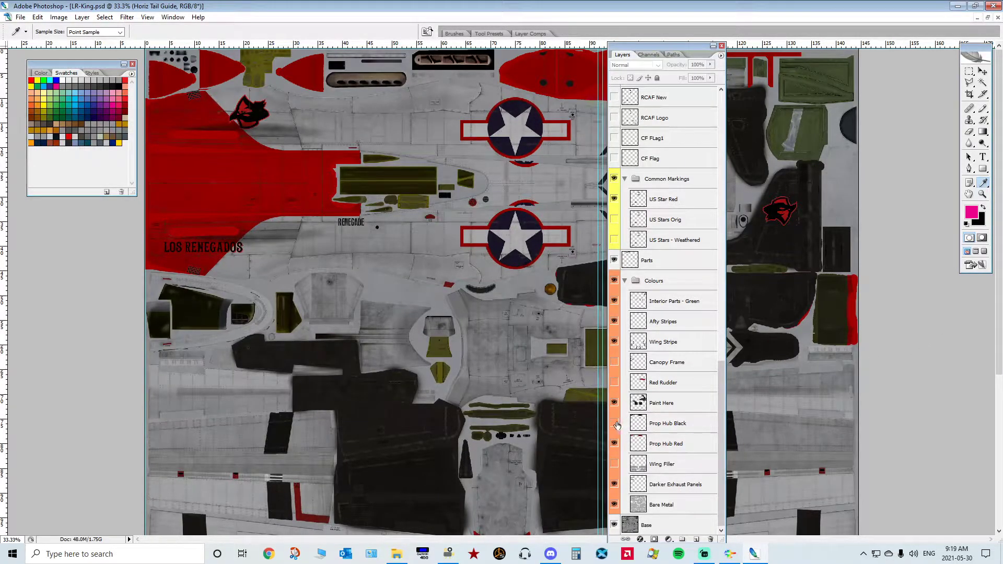
click(615, 425)
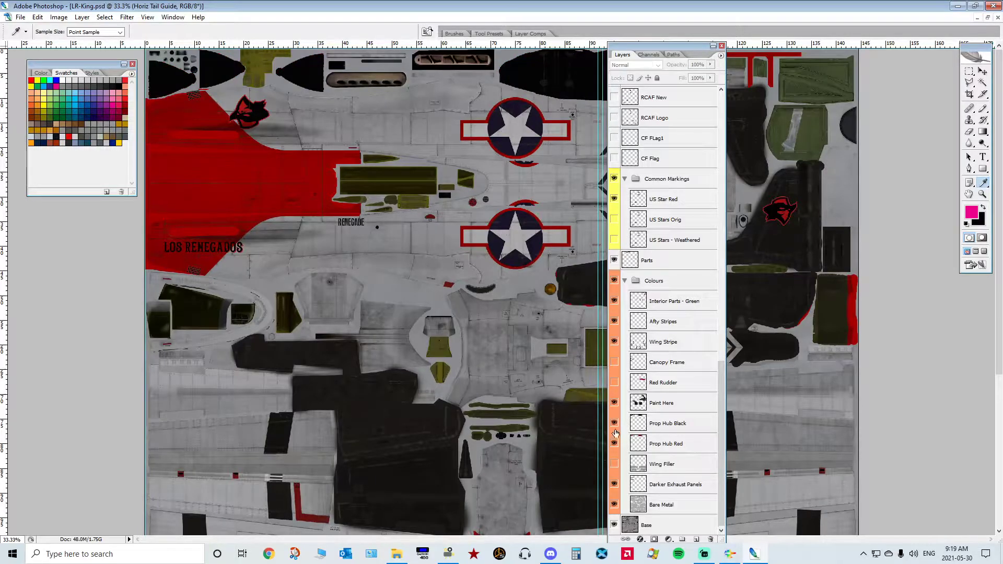
click(615, 429)
click(615, 444)
click(614, 444)
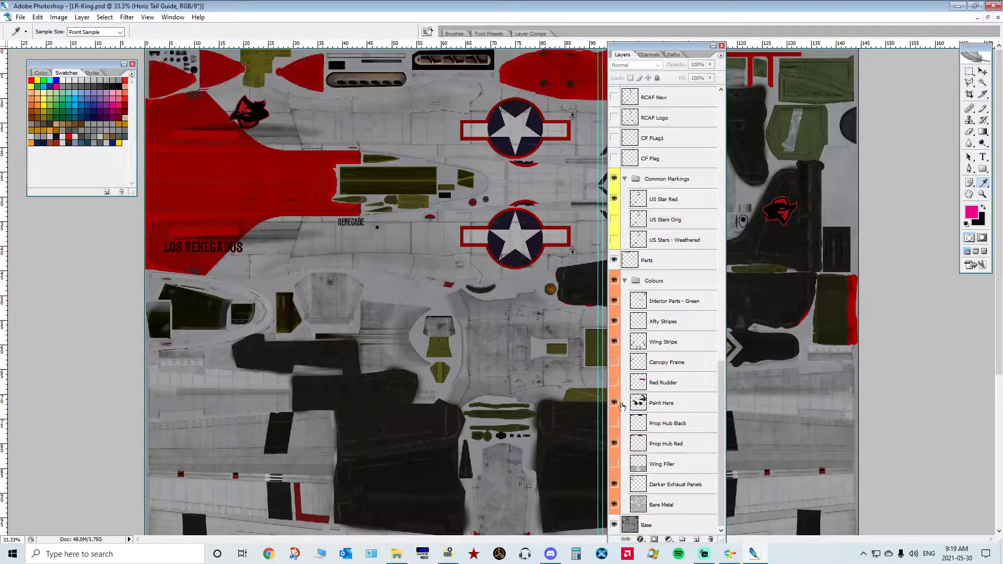
click(615, 425)
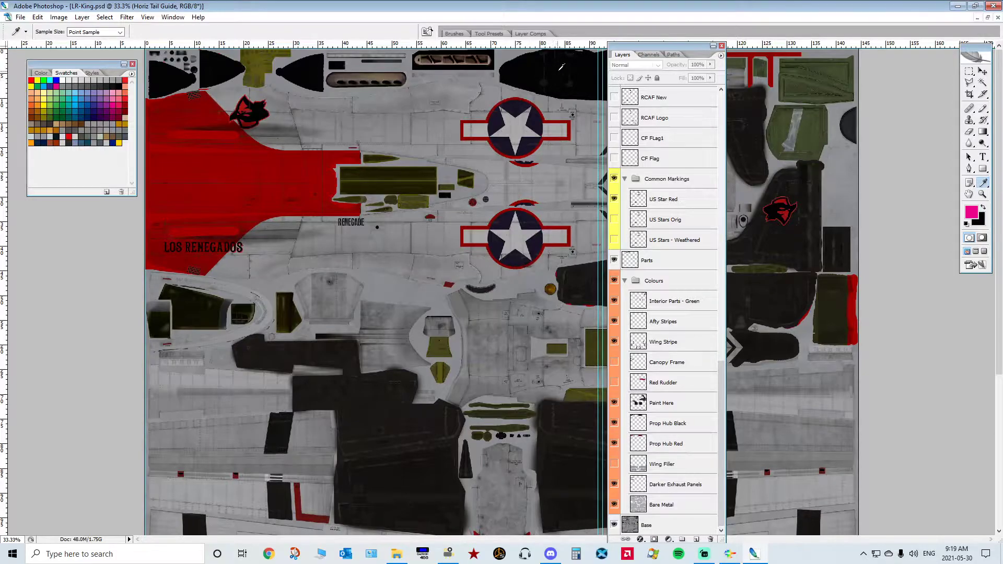
click(615, 423)
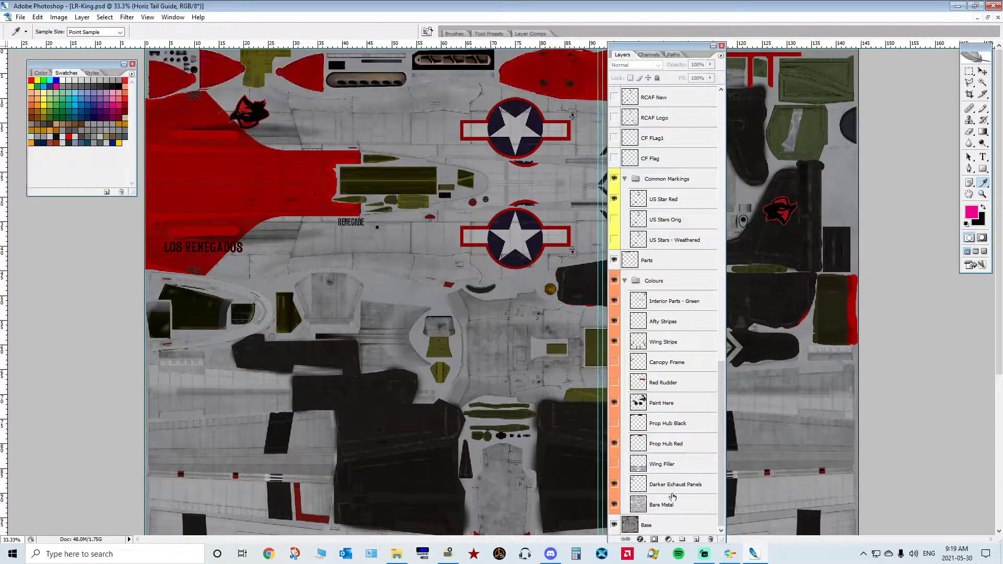
click(614, 424)
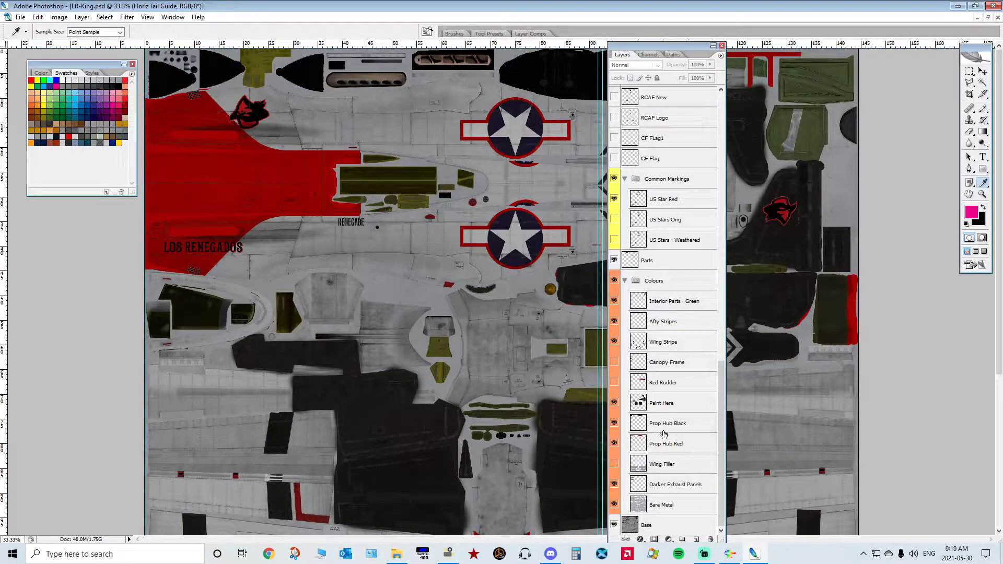
Step: Expand the Weathering group and look through its dirt, soot, scrape and stencil layers
drag(721, 397, 722, 96)
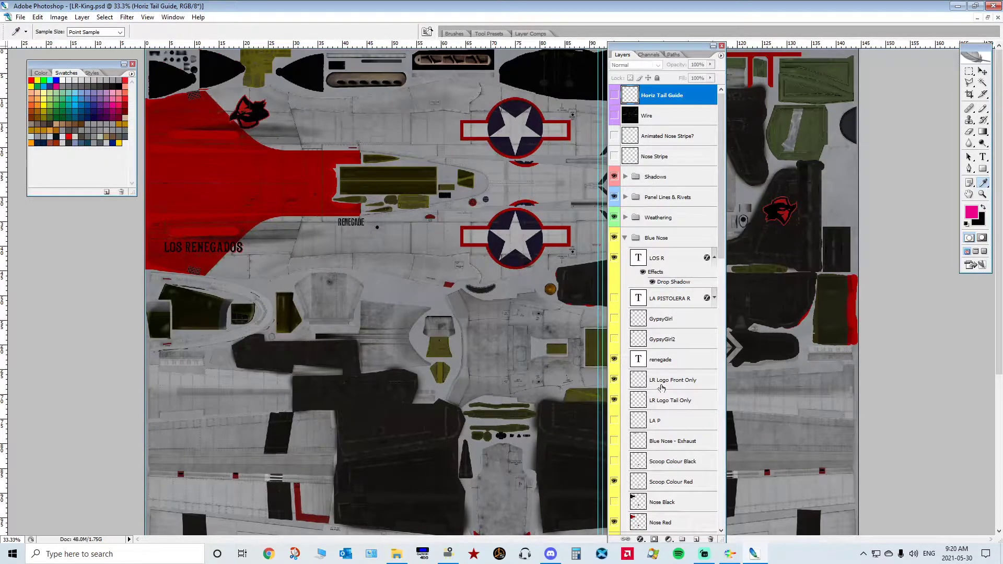
drag(720, 153, 720, 179)
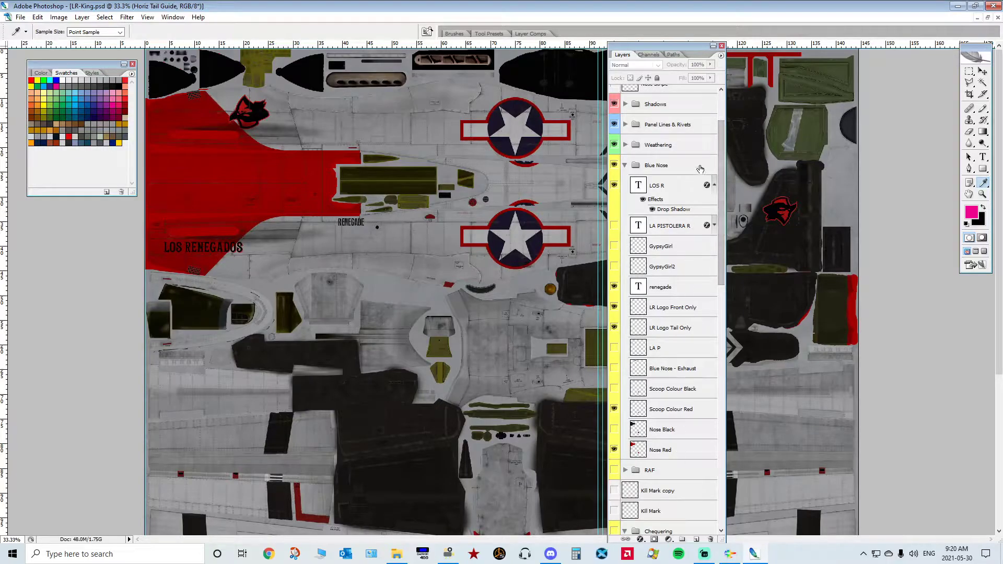
drag(720, 142, 722, 133)
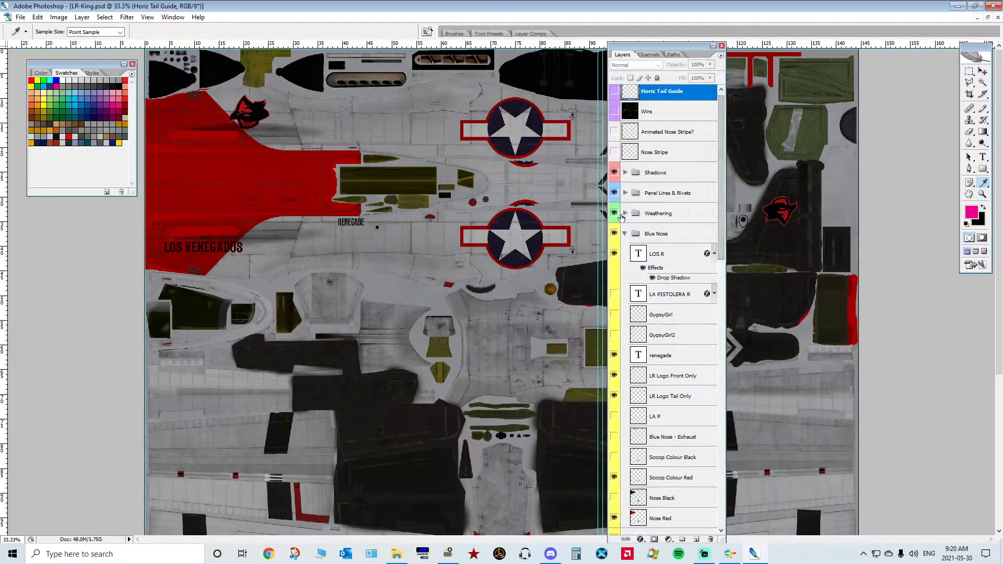
click(625, 213)
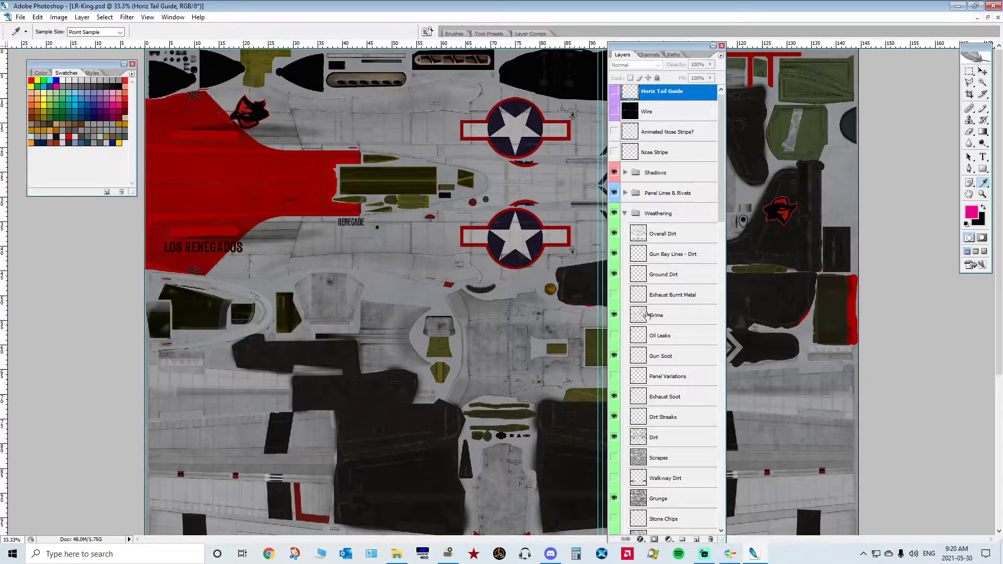
scroll(639, 387, down, 2)
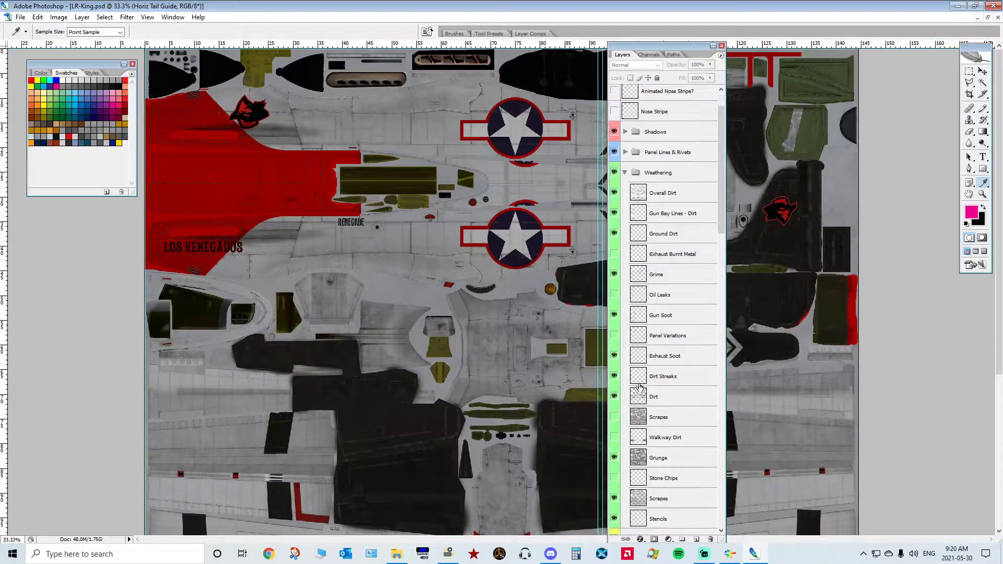
Step: Show the Exhaust Burnt Metal layer in the Weathering group to check its effect on the skin
scroll(639, 397, up, 1)
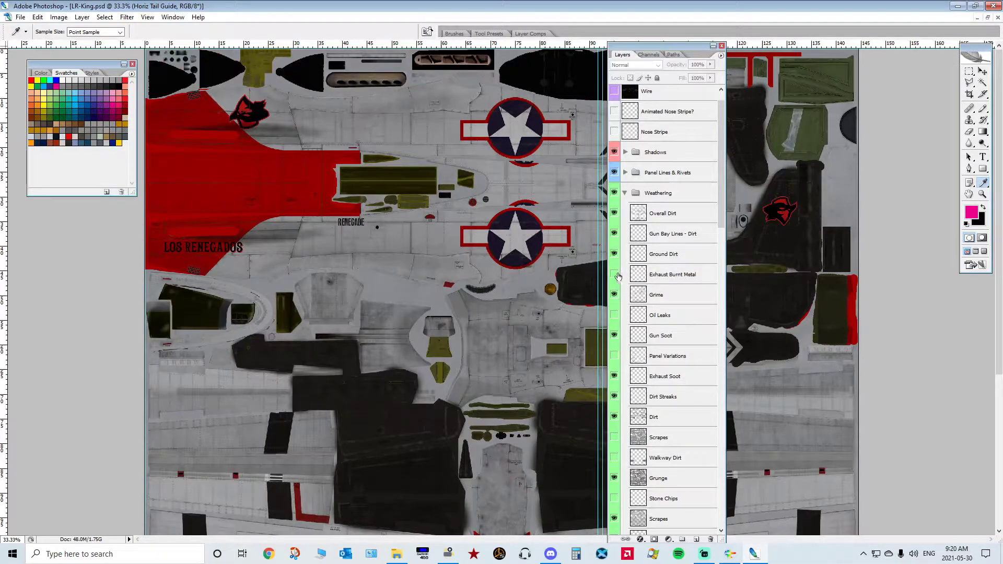
click(615, 275)
click(615, 275)
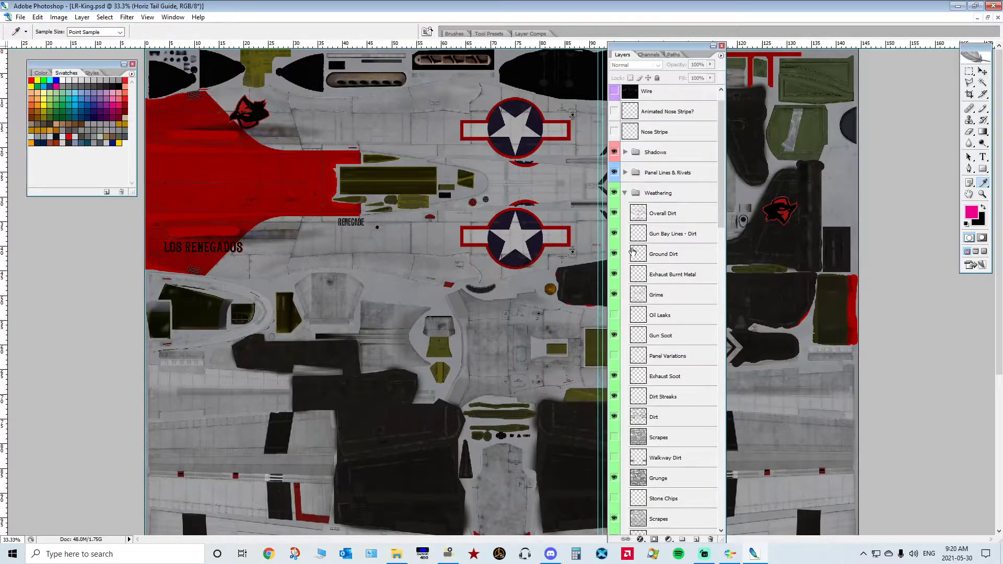
scroll(627, 220, down, 2)
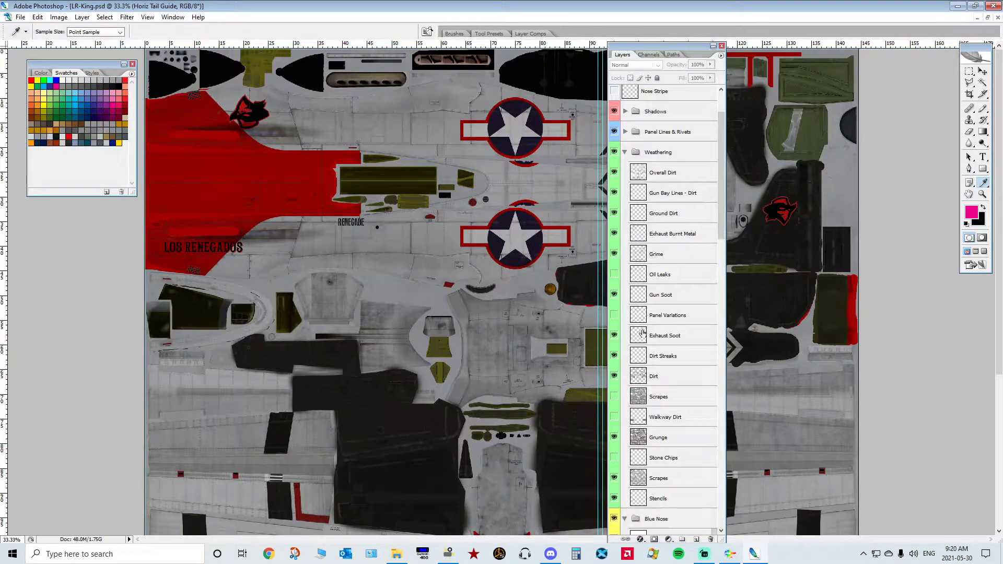
scroll(647, 378, down, 1)
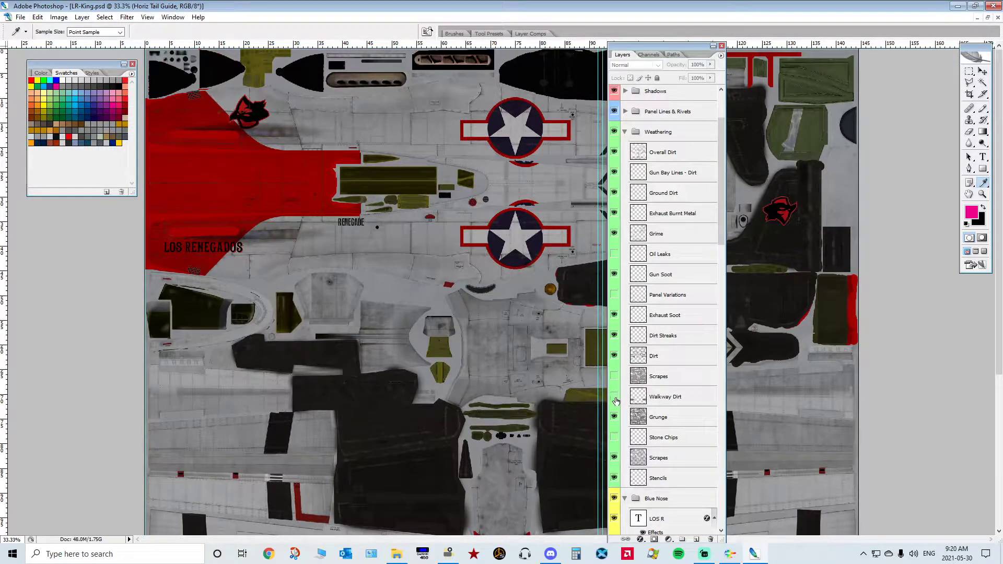
Step: Compare the skin with the Oil Leaks layer on and off, leaving both Oil Leaks and Exhaust Burnt Metal hidden
scroll(627, 344, up, 2)
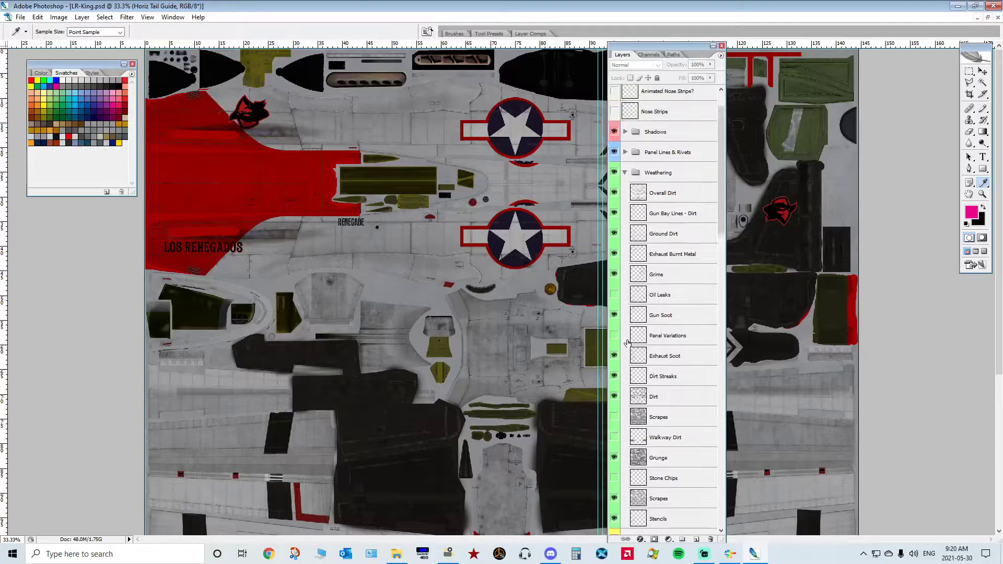
click(615, 296)
click(615, 296)
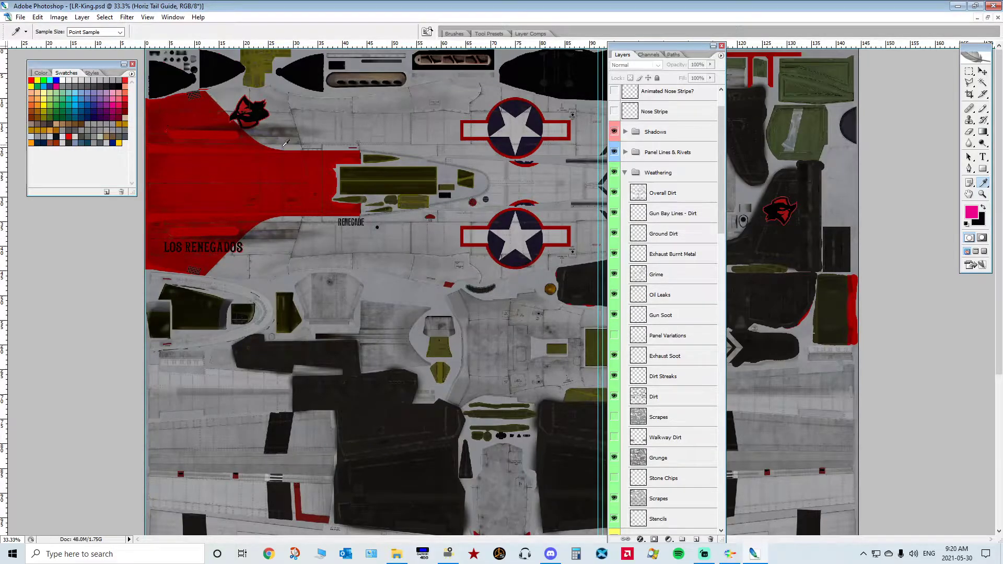
click(615, 295)
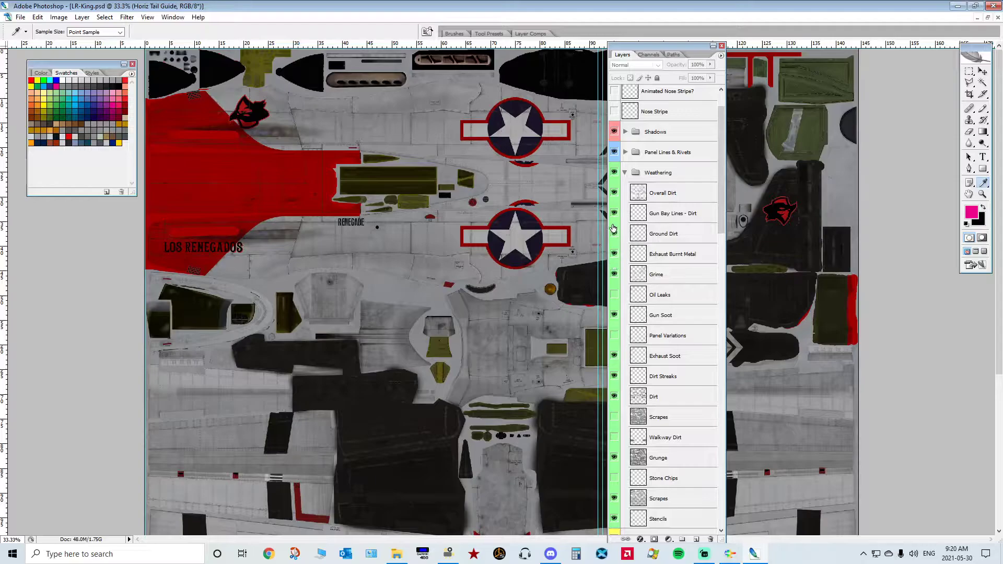
click(615, 254)
drag(721, 162, 721, 158)
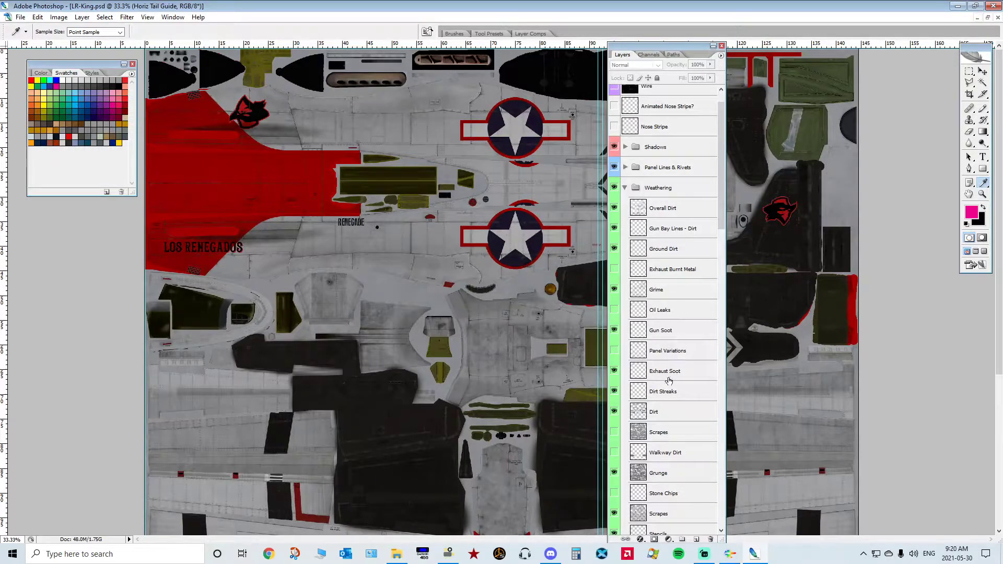
Step: Hide and show the Gun Soot layer, and examine the soot streaks on the wing sections
scroll(675, 377, down, 2)
click(617, 331)
click(616, 331)
drag(722, 219, 720, 248)
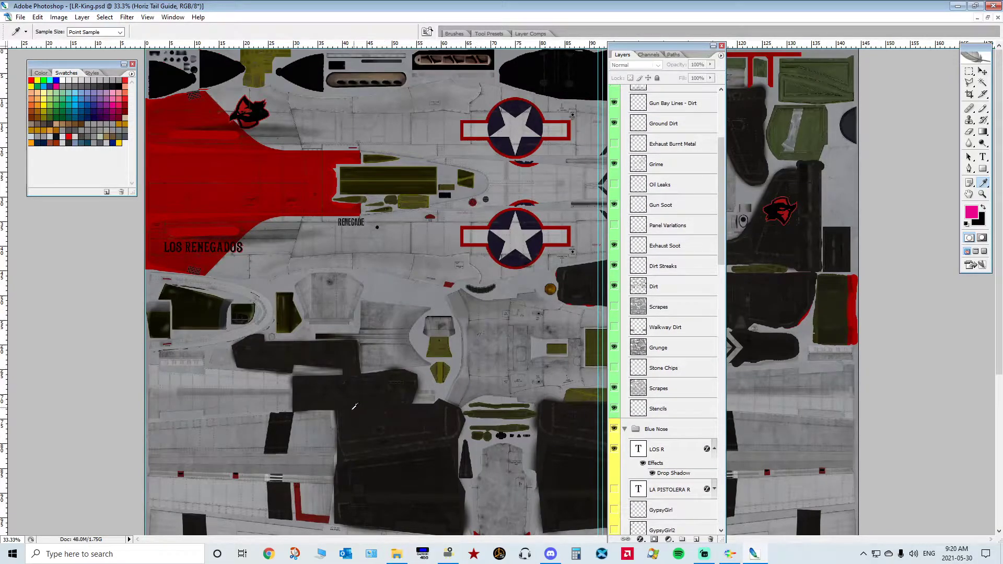
scroll(260, 288, down, 5)
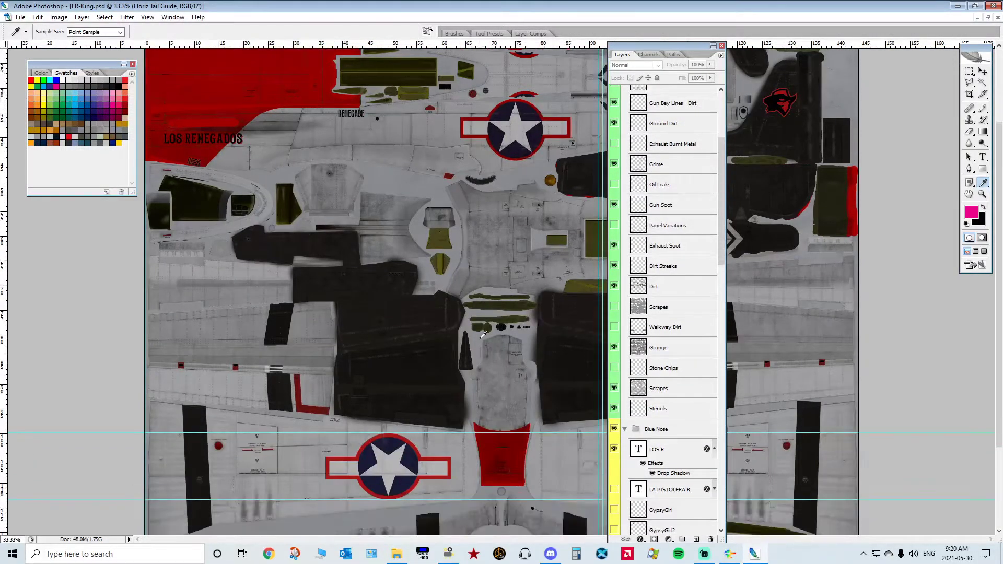
scroll(484, 334, down, 5)
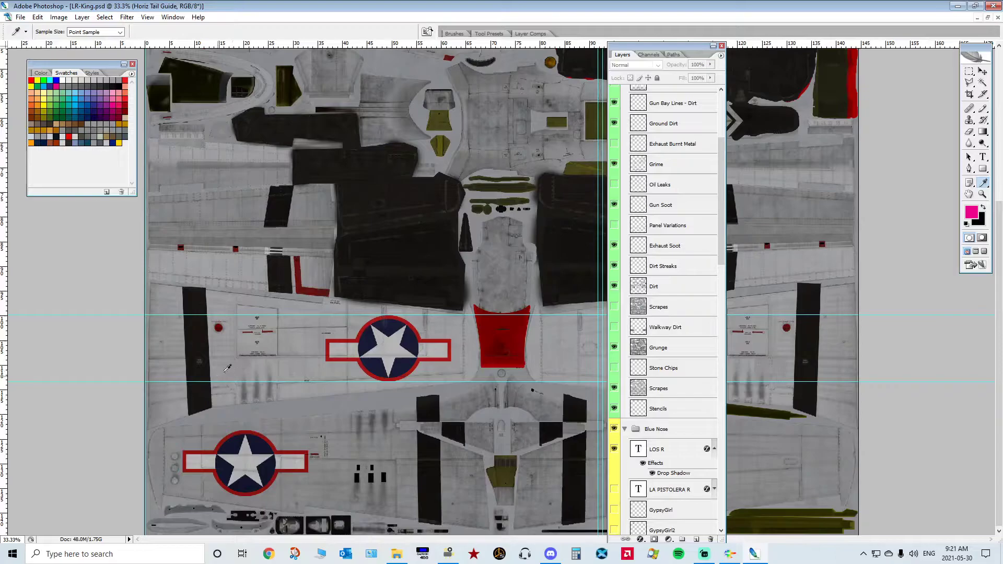
scroll(221, 372, up, 5)
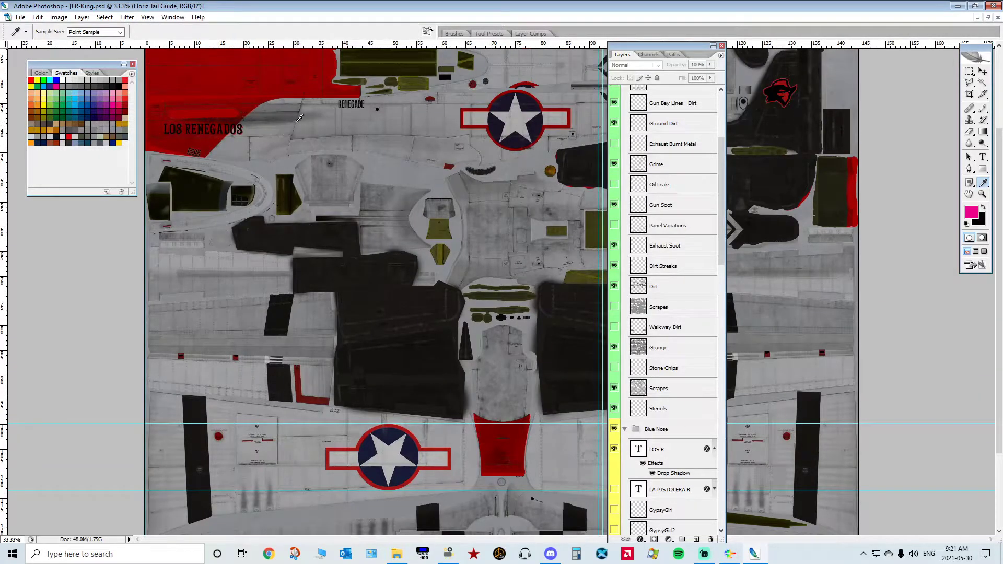
scroll(382, 175, up, 5)
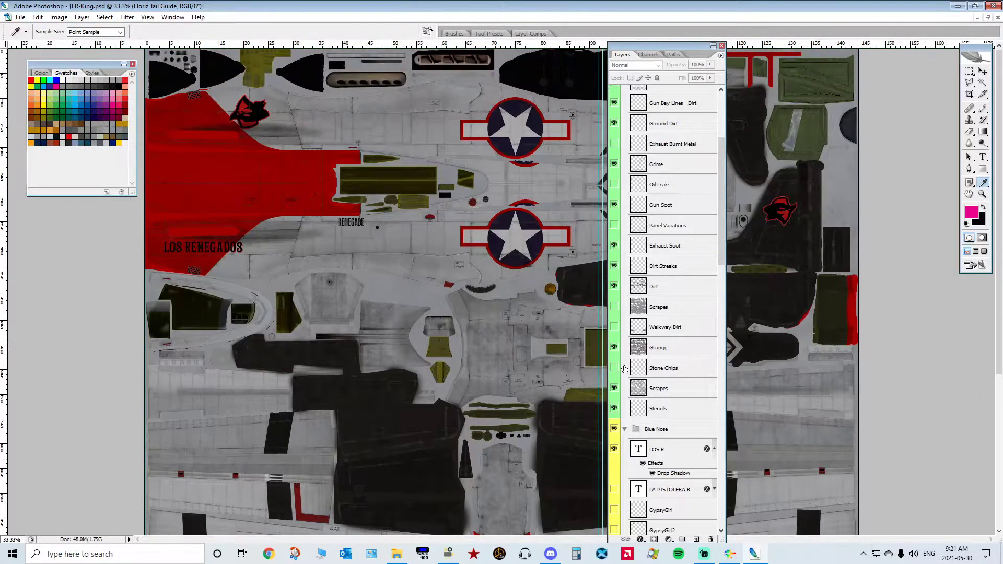
Step: Switch the Exhaust Soot layer off and on to compare the staining along the fuselage, leaving it visible
scroll(619, 304, up, 3)
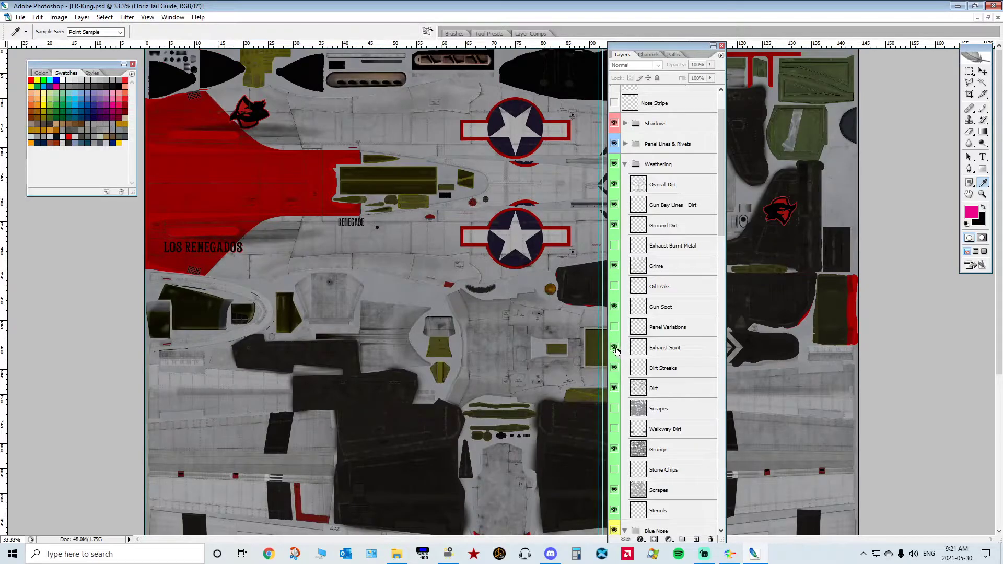
click(615, 348)
click(615, 347)
click(615, 347)
scroll(656, 188, up, 3)
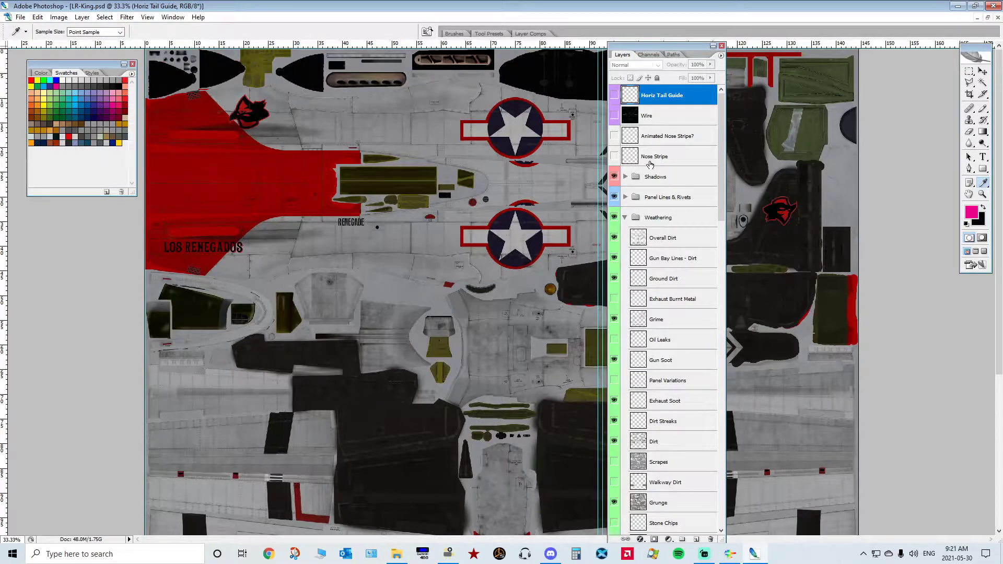
Step: Review the Weathering layer list and examine the combined dirt and soot across the fuselage and wing sections
mouse_move(722, 116)
mouse_down()
mouse_move(722, 135)
mouse_move(722, 108)
mouse_up()
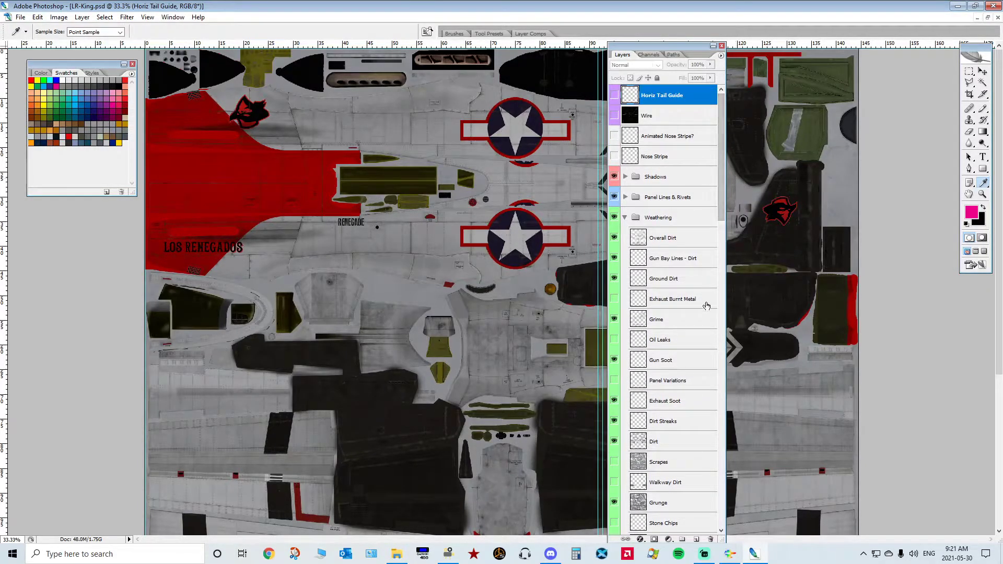
scroll(525, 400, down, 2)
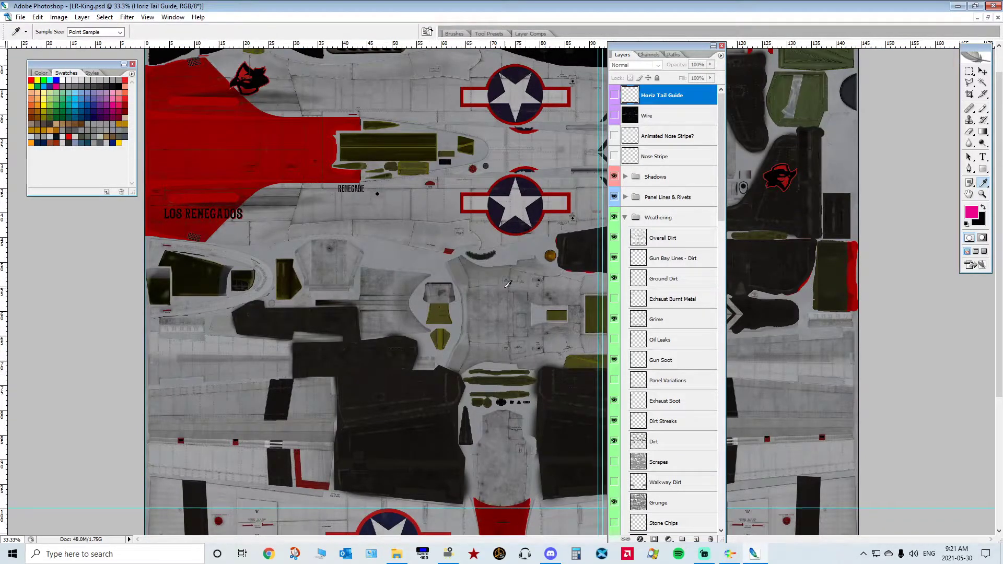
scroll(250, 249, down, 7)
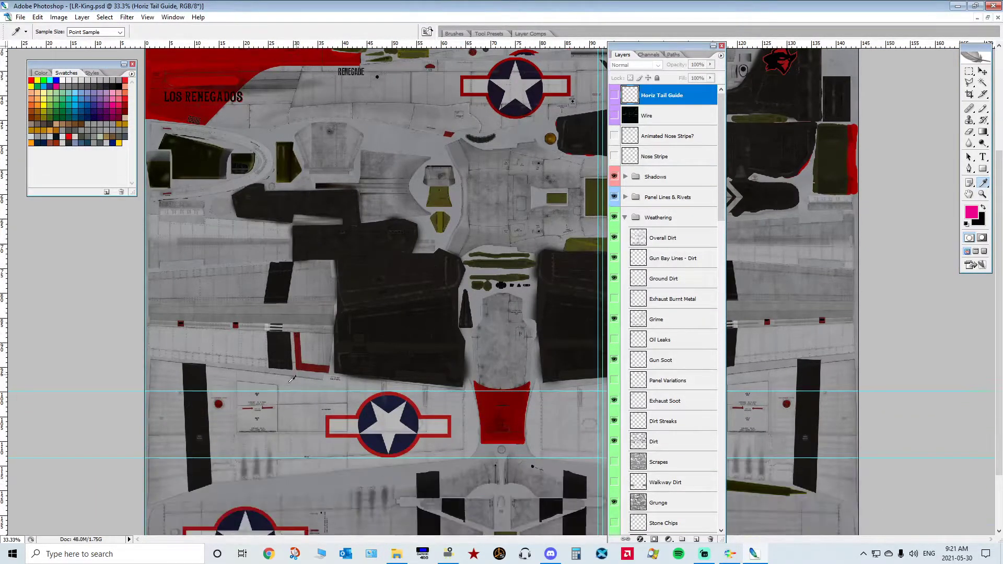
scroll(317, 318, up, 9)
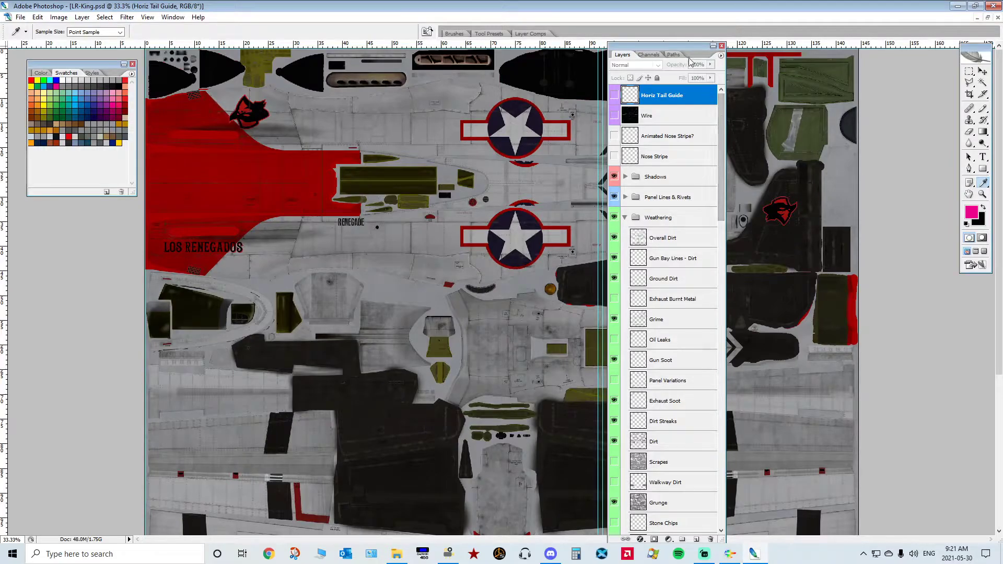
drag(687, 52, 683, 34)
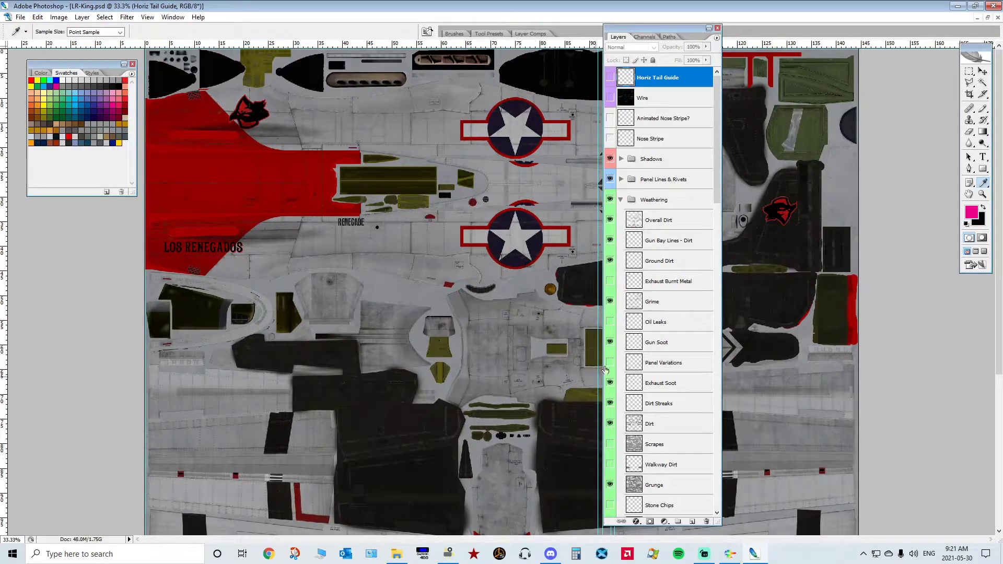
drag(717, 157, 727, 191)
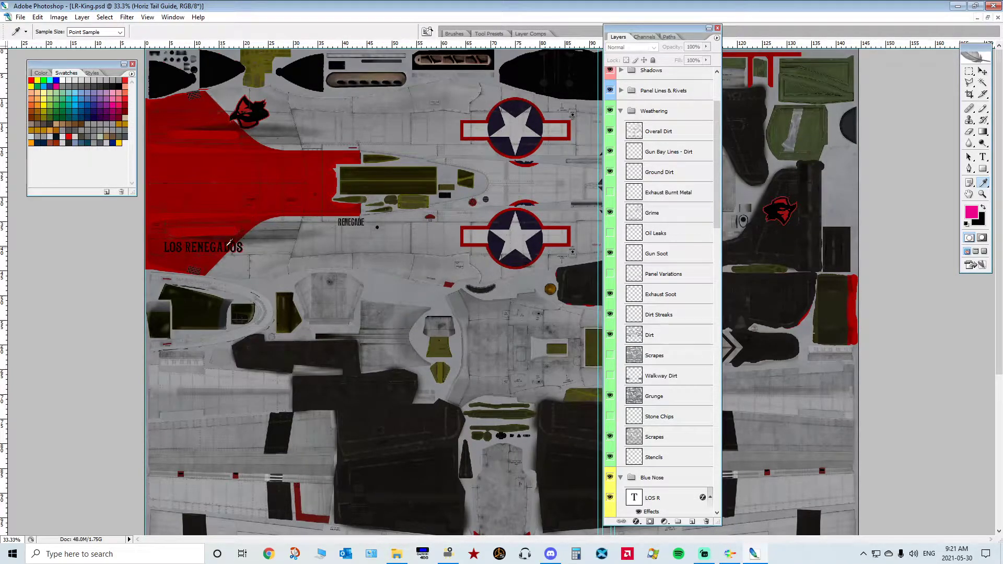
drag(718, 181, 723, 199)
scroll(566, 370, down, 10)
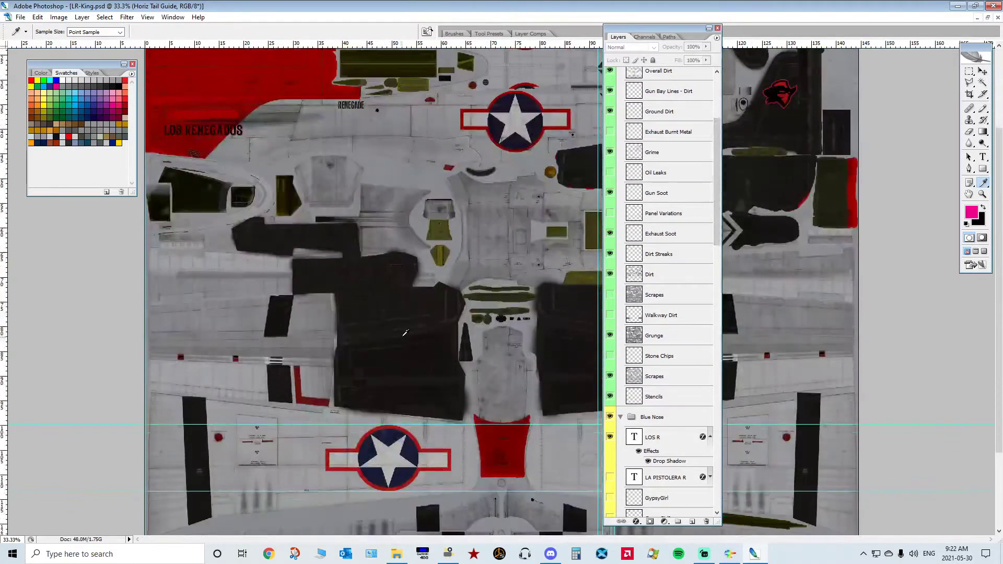
scroll(496, 352, down, 1)
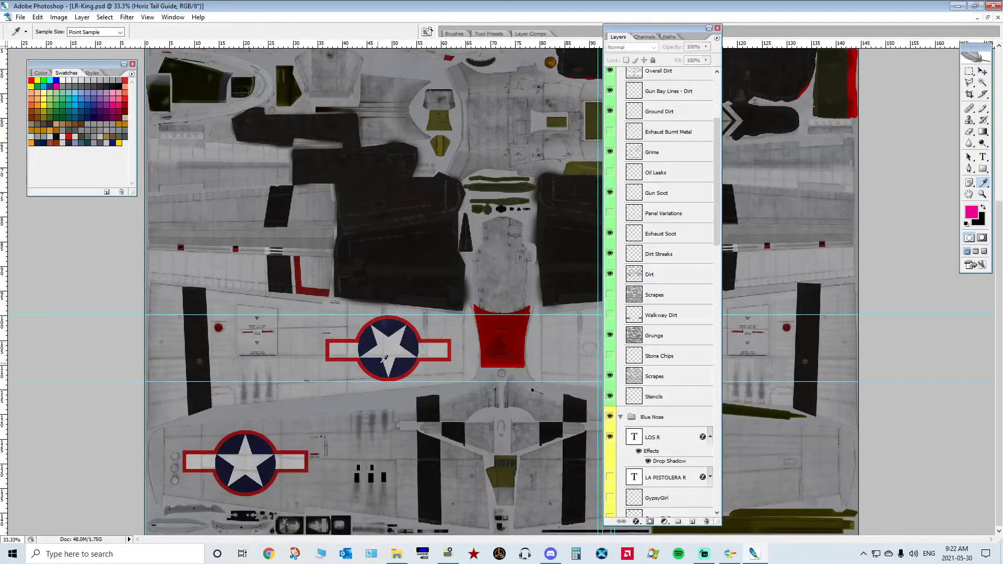
Step: Select the Paint Here layer in the Colours group and hide and show it to check which areas it covers
drag(716, 219, 790, 497)
drag(716, 184, 747, 445)
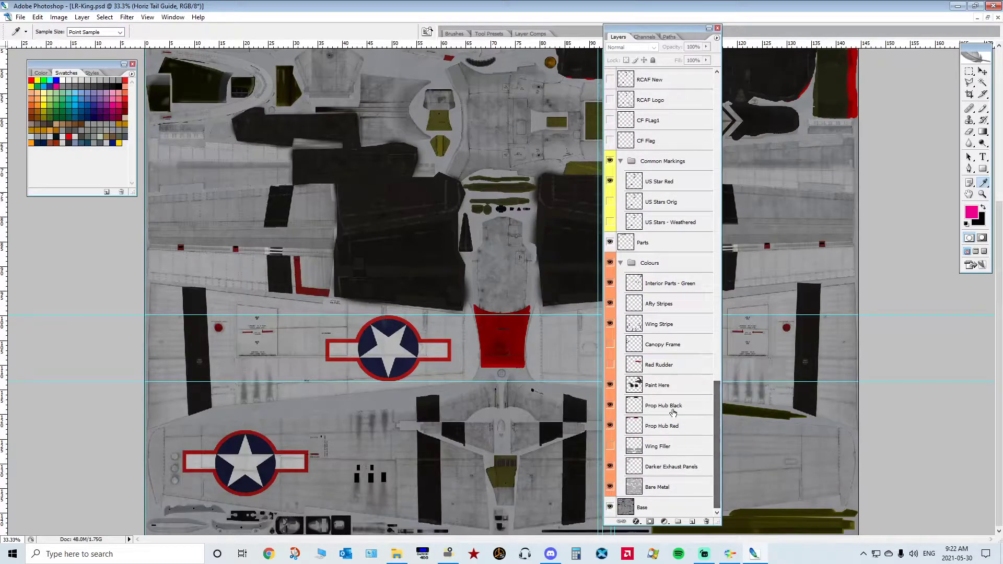
click(635, 386)
click(609, 386)
click(610, 387)
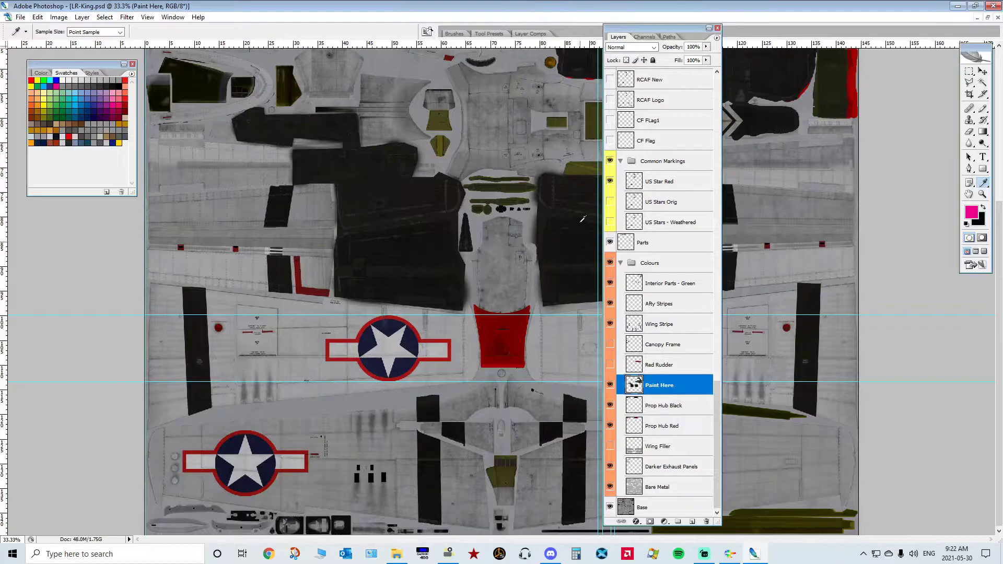
Step: Reposition the Layers panel and the toolbox around the artwork and switch to the Brush tool
drag(648, 33, 674, 54)
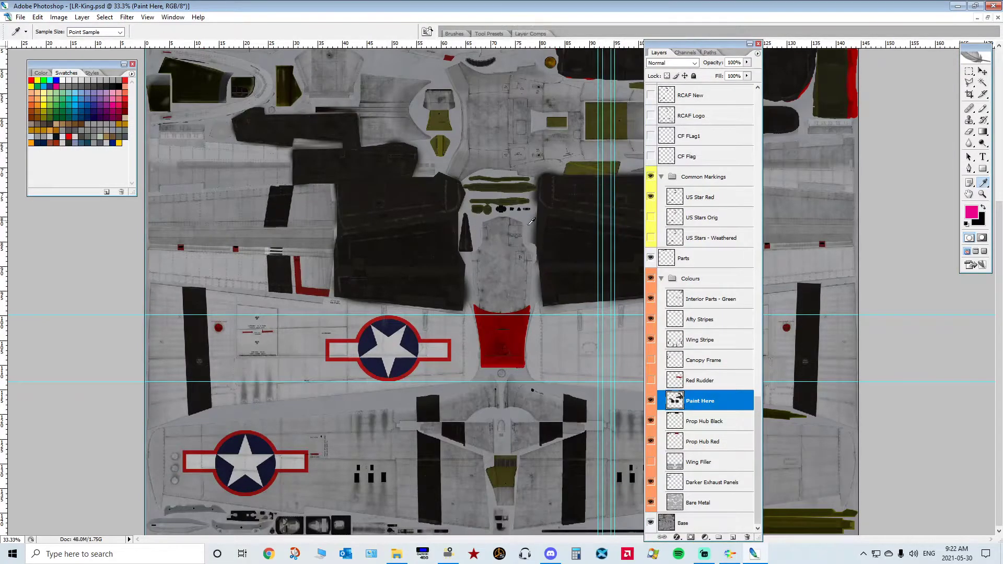
scroll(375, 253, up, 5)
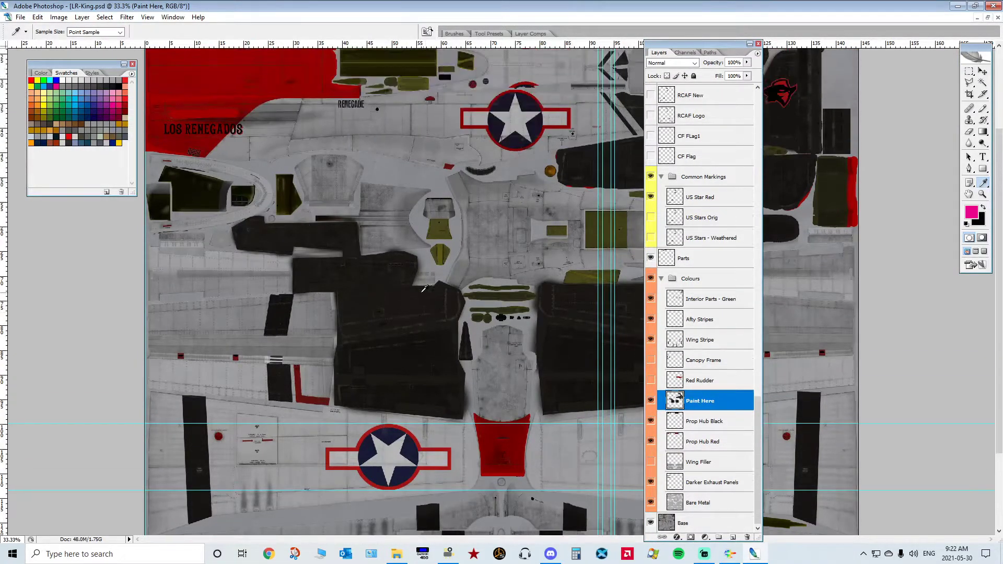
scroll(484, 275, down, 1)
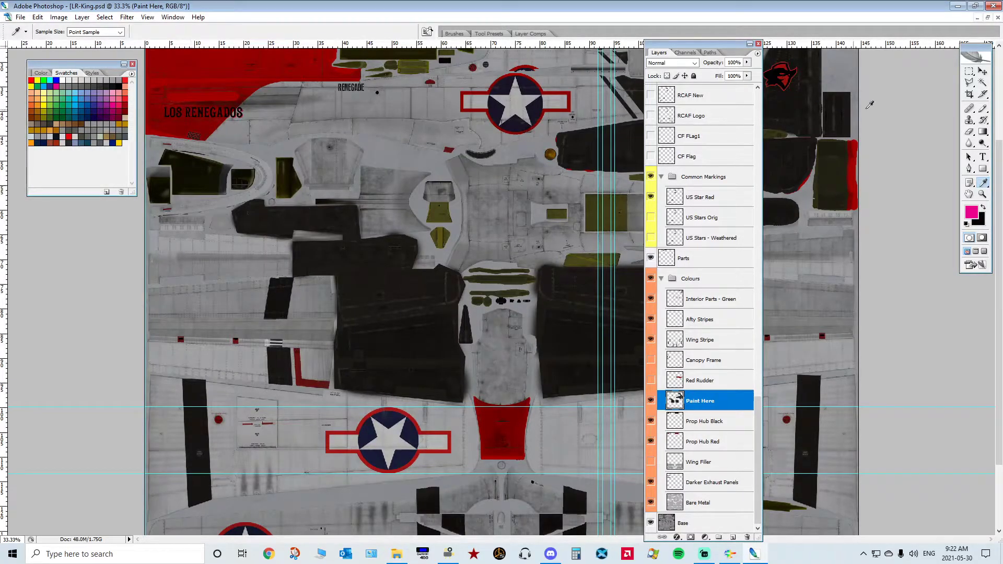
drag(235, 131, 101, 237)
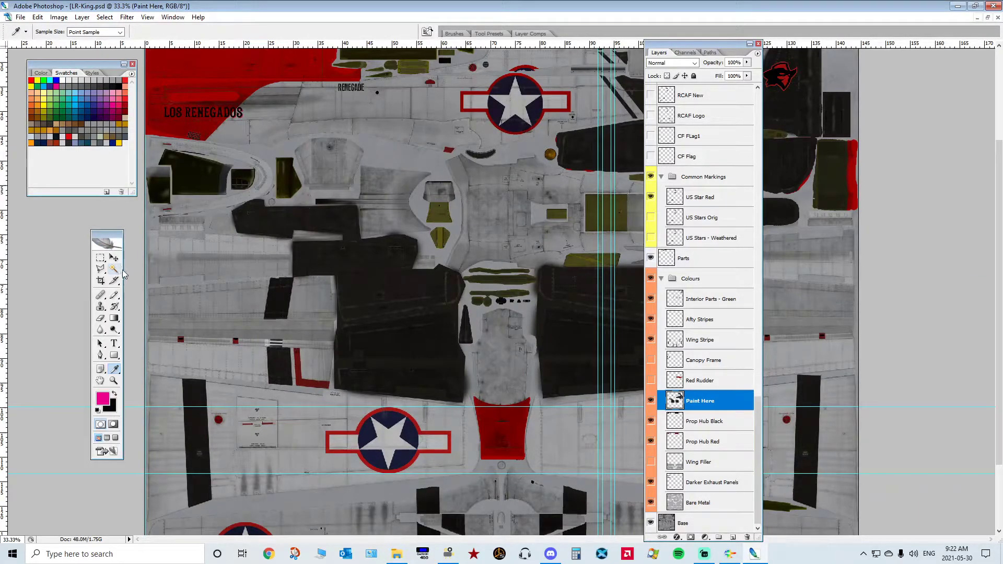
click(115, 296)
click(117, 299)
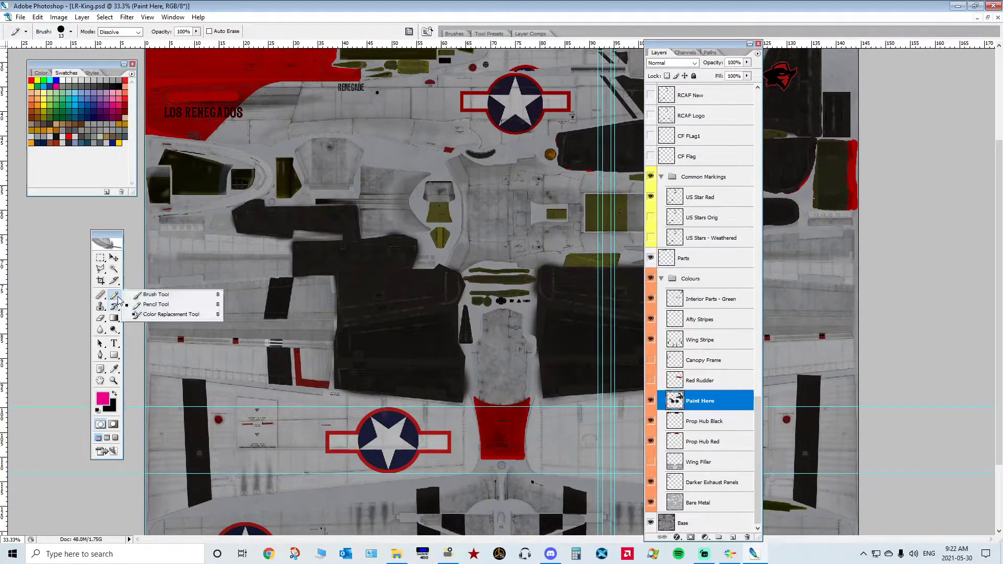
click(149, 295)
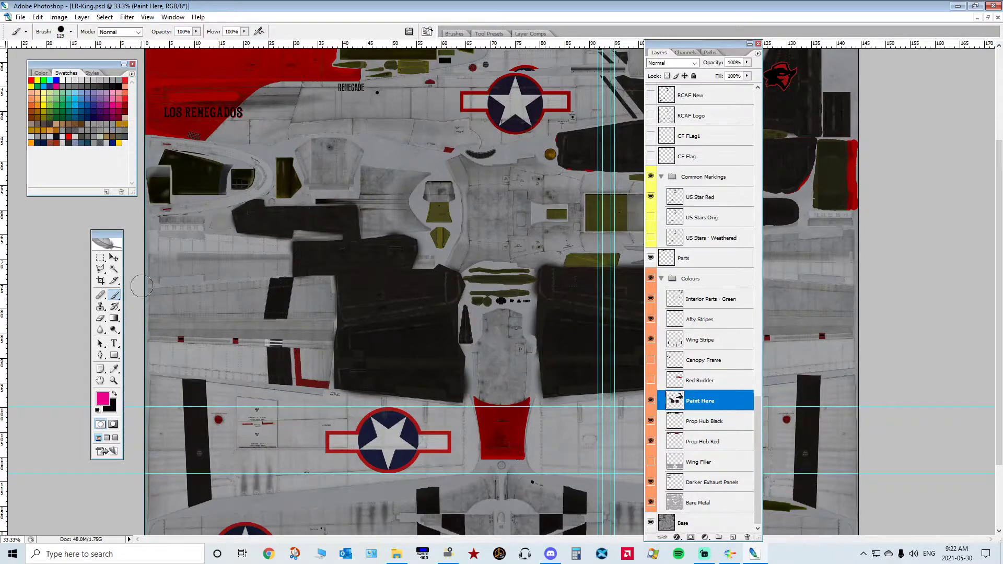
Step: Paint yellow strokes over the large dark wing panel on the Paint Here layer
click(120, 143)
mouse_move(371, 284)
mouse_down()
mouse_move(386, 350)
mouse_move(400, 351)
mouse_move(429, 323)
mouse_move(416, 290)
mouse_move(450, 284)
mouse_move(394, 295)
mouse_move(373, 282)
mouse_move(353, 296)
mouse_move(346, 377)
mouse_move(442, 396)
mouse_move(462, 418)
mouse_move(455, 407)
mouse_up()
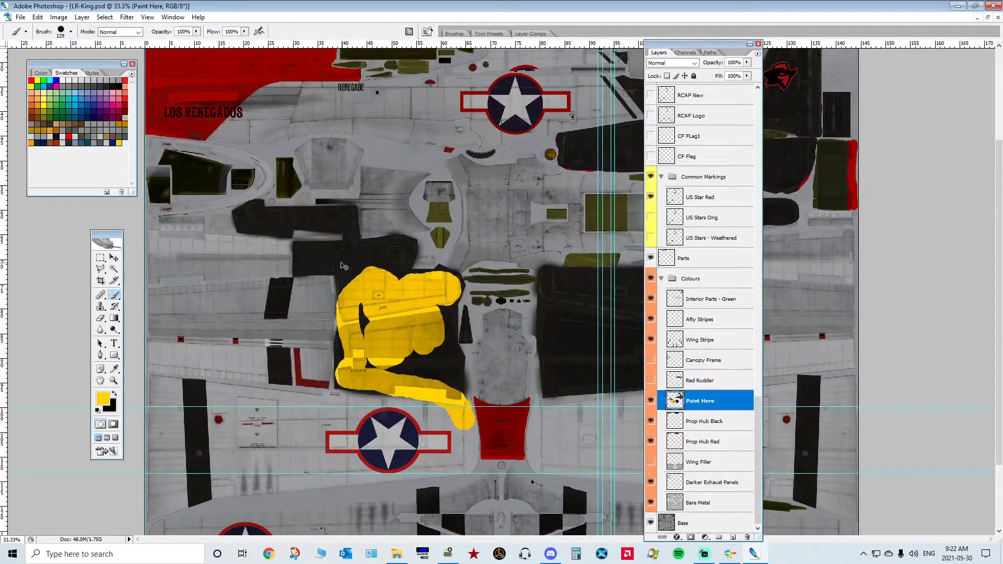
Step: Undo the yellow painting and reselect the Paint Here layer in the Colours group
key(ctrl+alt+z)
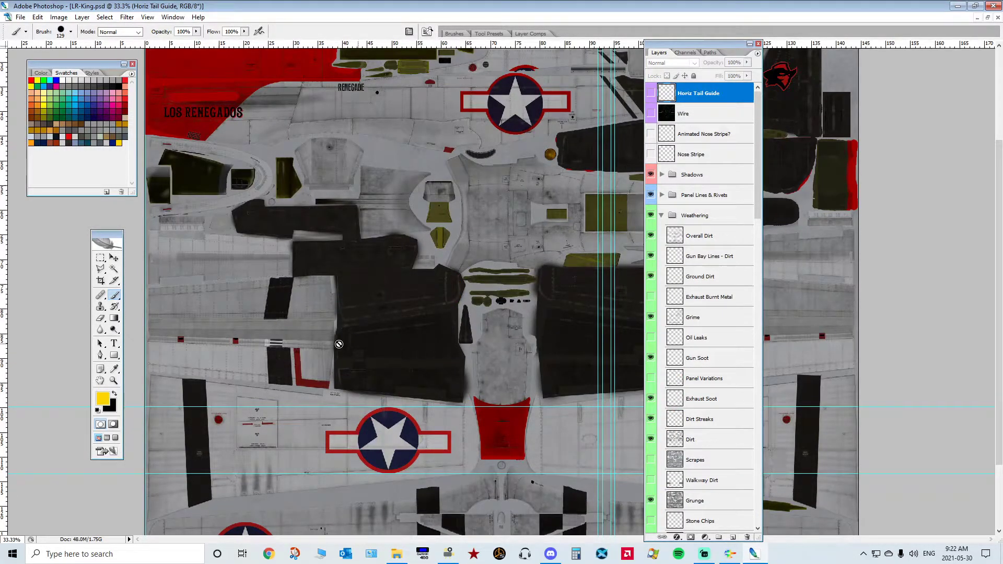
scroll(700, 448, down, 15)
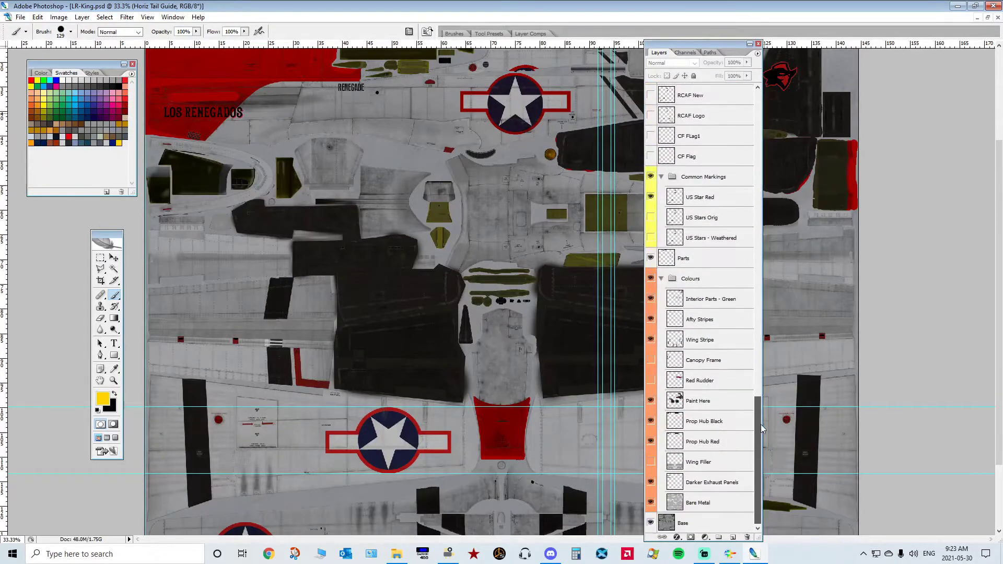
click(678, 402)
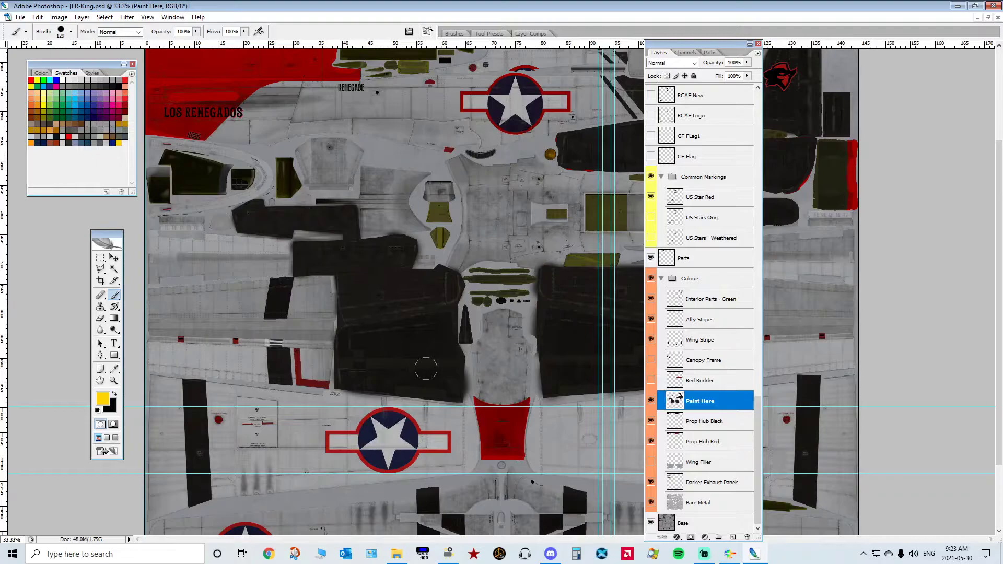
Step: Outline the lower part of the large dark wing panel as a closed selection with the Polygonal Lasso tool
scroll(428, 372, up, 1)
scroll(439, 369, down, 1)
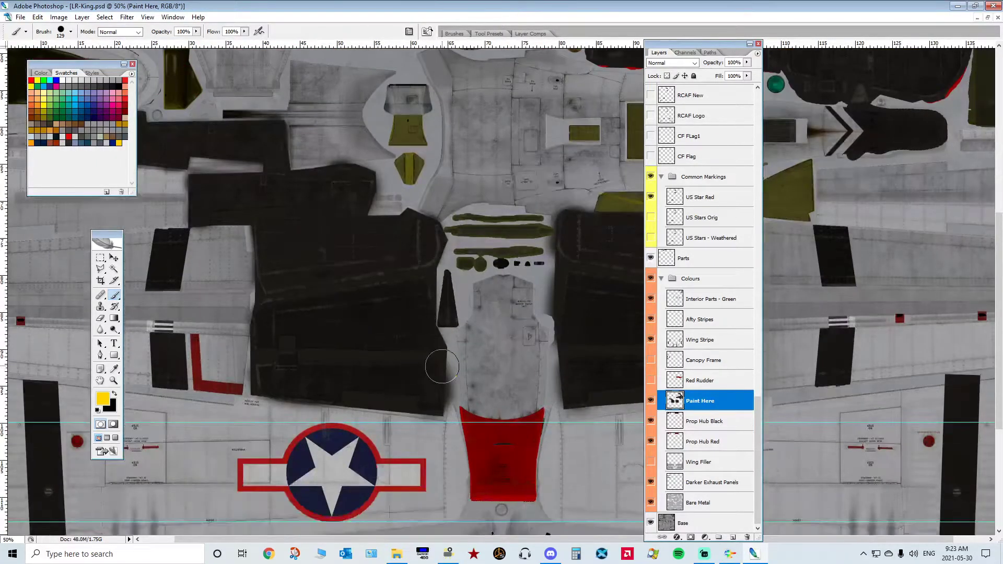
key(ctrl+plus)
scroll(446, 366, down, 1)
drag(512, 540, 455, 548)
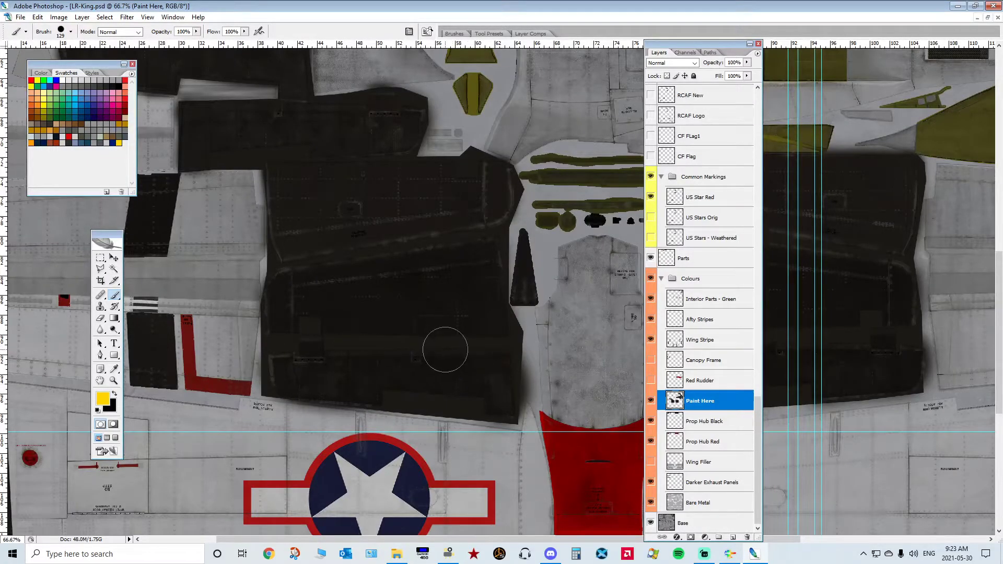
click(100, 257)
drag(100, 269, 137, 281)
click(262, 397)
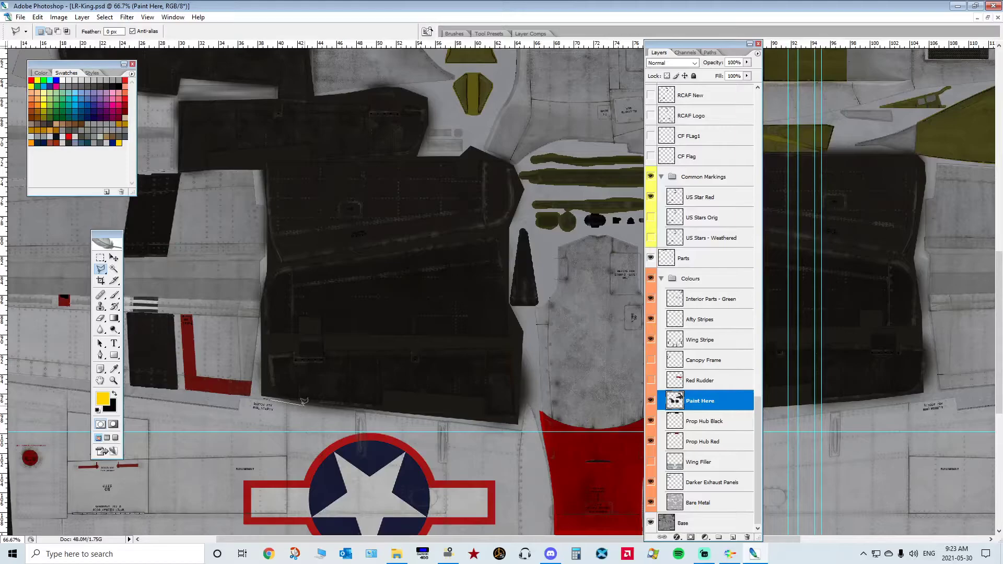
click(520, 424)
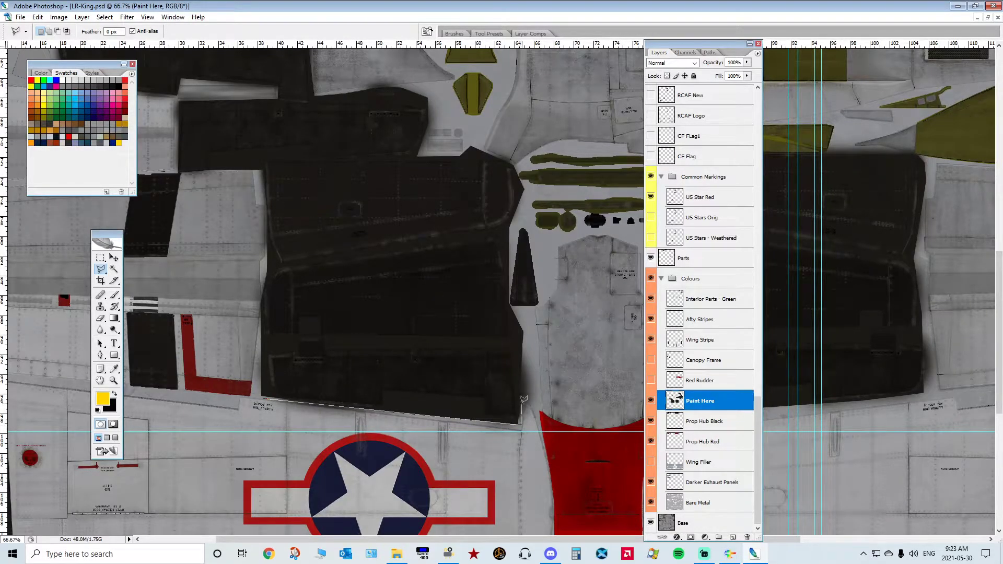
click(527, 326)
click(510, 306)
click(502, 229)
click(264, 268)
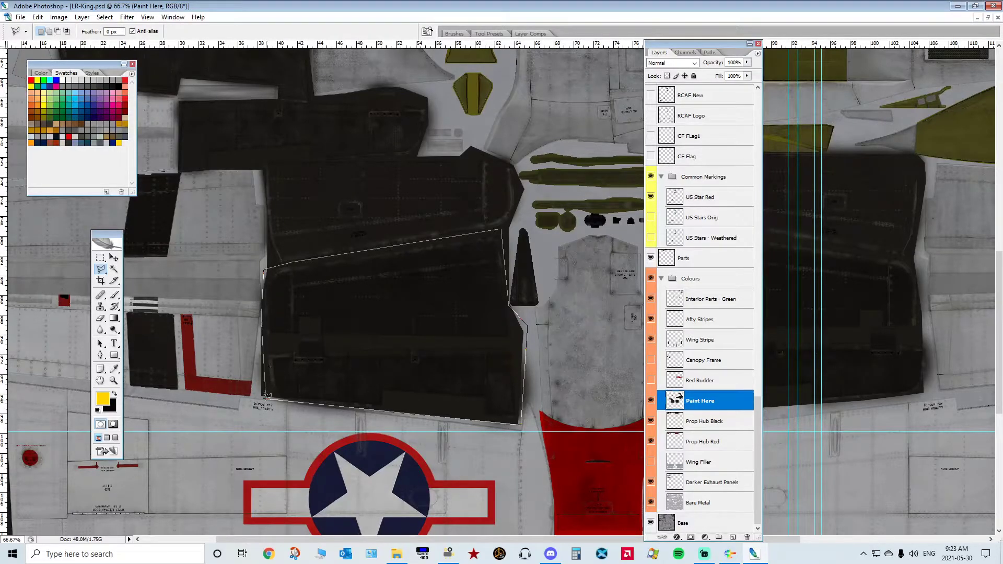
key(Escape)
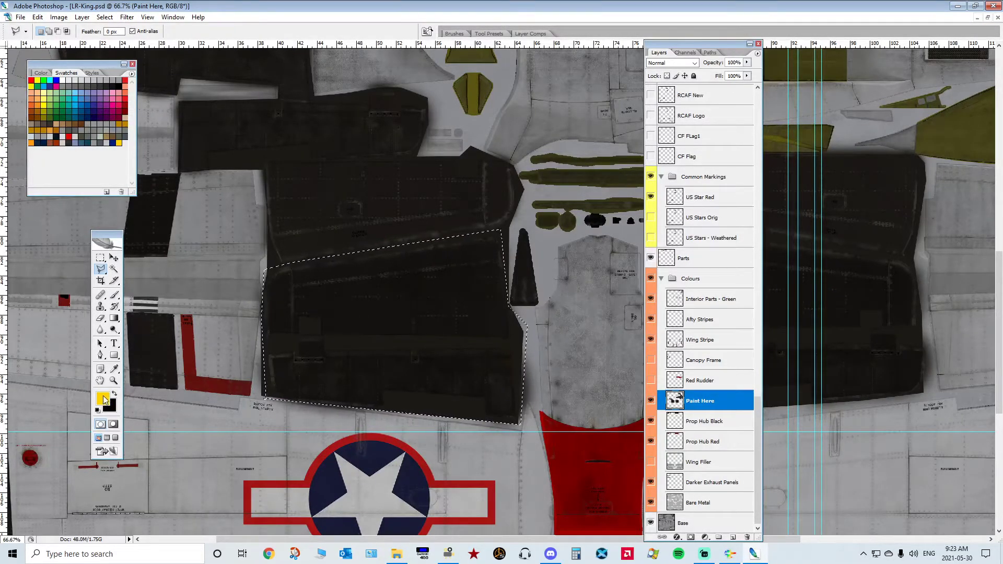
Step: Fill the selected panel area on the Paint Here layer with the yellow foreground colour and undo the fill
key(i)
key(shift+BackSpace)
click(386, 164)
key(l)
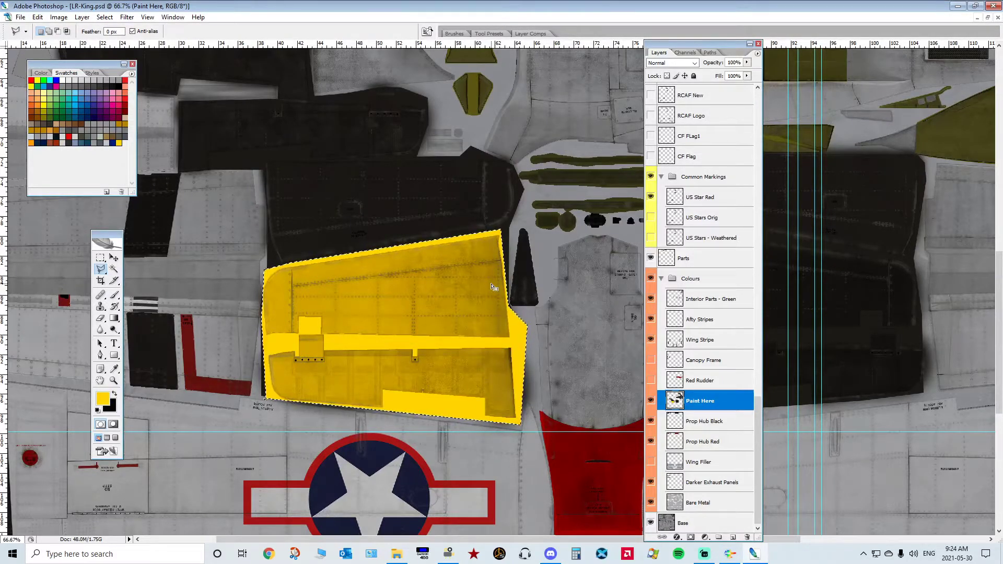
key(Delete)
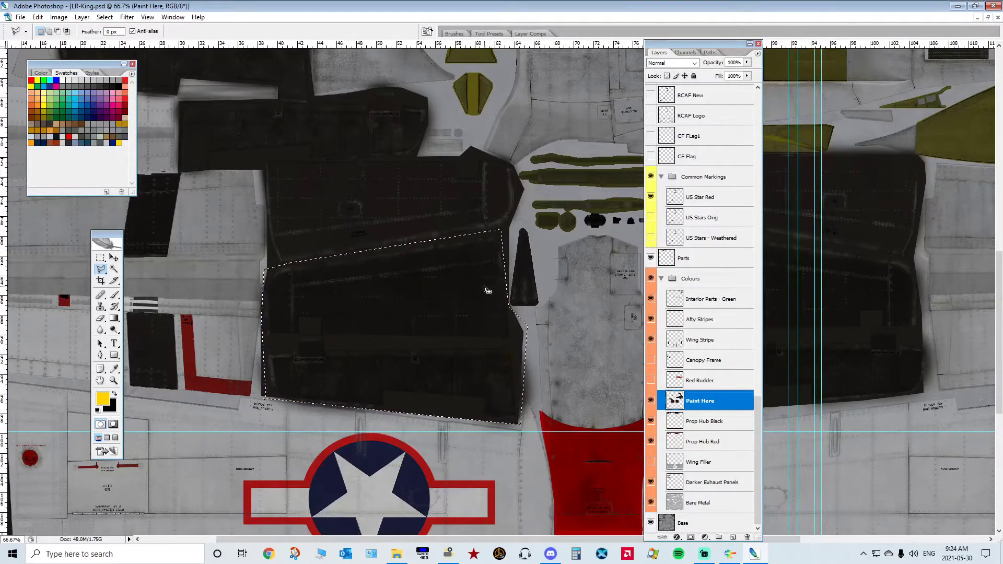
Step: Invert the selection to fill everything outside the panel with the yellow foreground colour at 100% opacity, and undo it
right_click(477, 277)
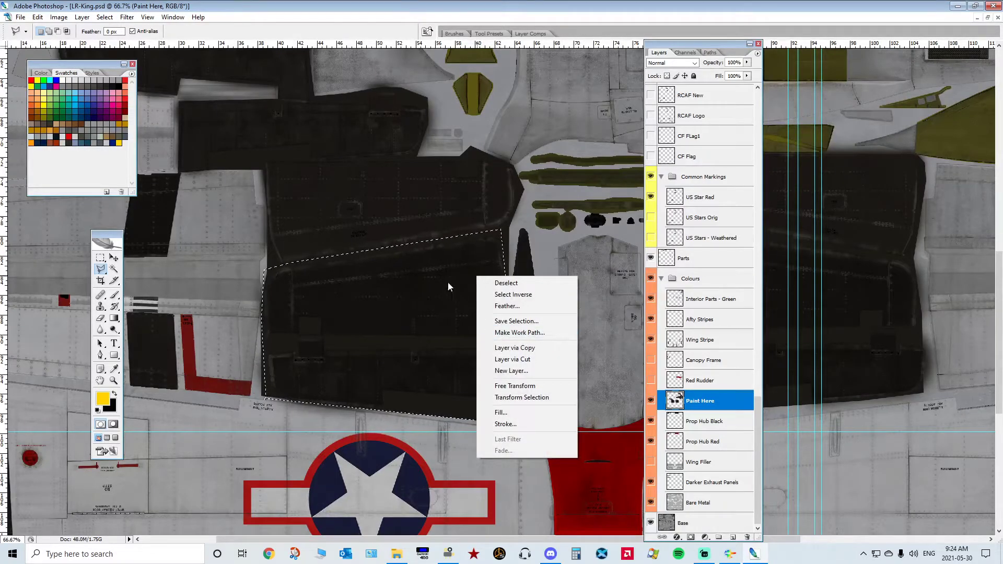
click(513, 294)
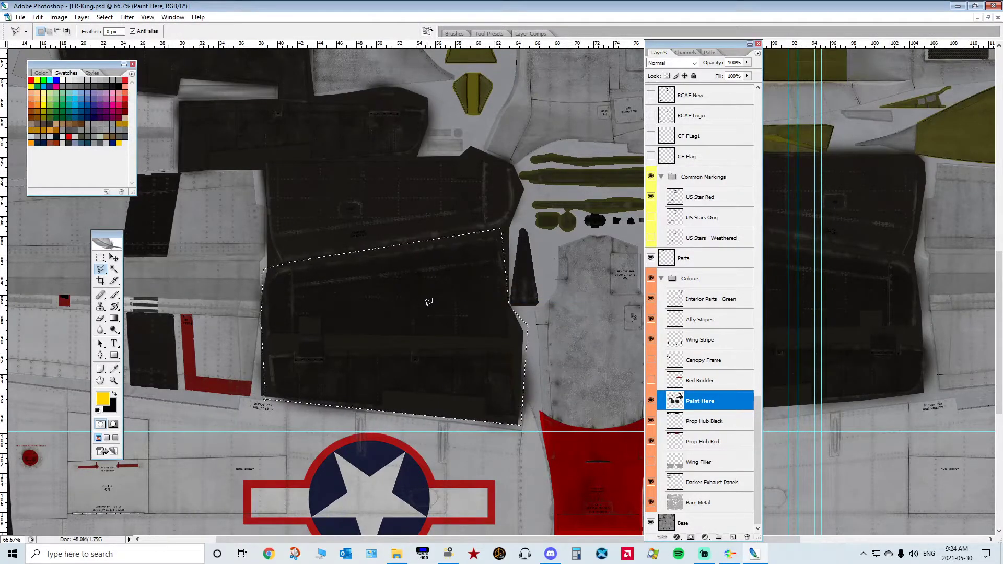
key(shift+F5)
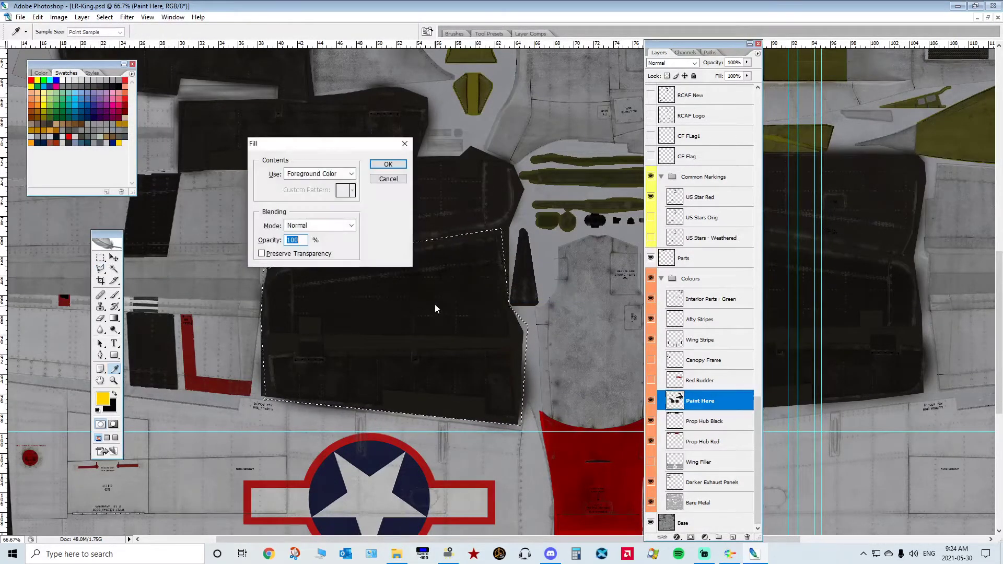
click(388, 165)
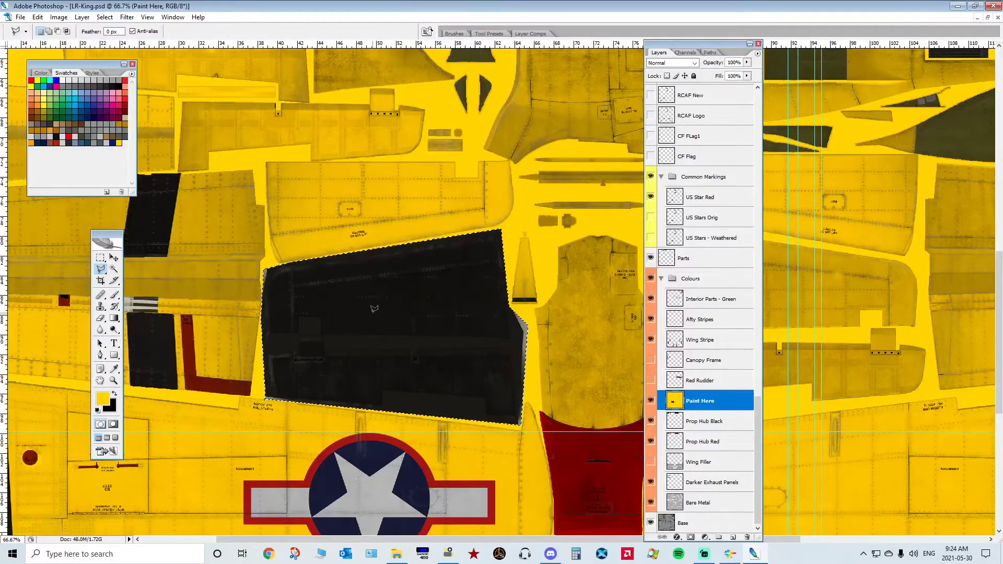
key(ctrl+alt+z)
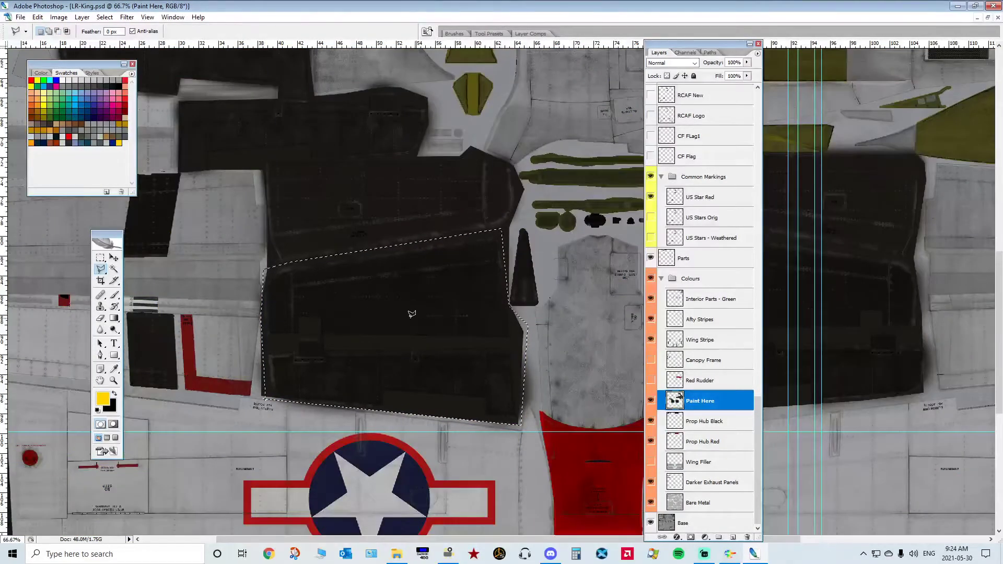
Step: Clear the selection around the dark wing panel
scroll(476, 298, down, 5)
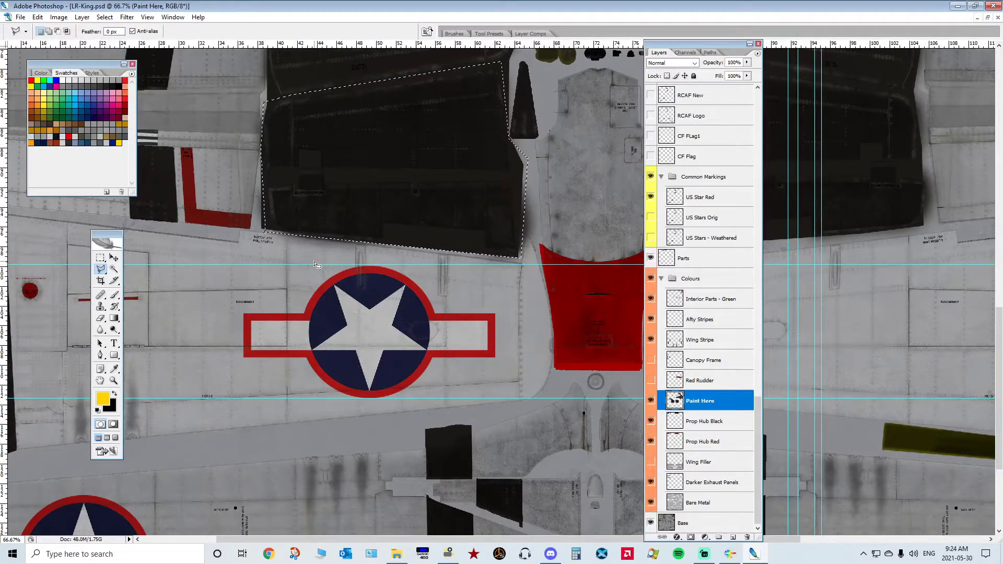
key(ctrl+d)
scroll(285, 337, up, 2)
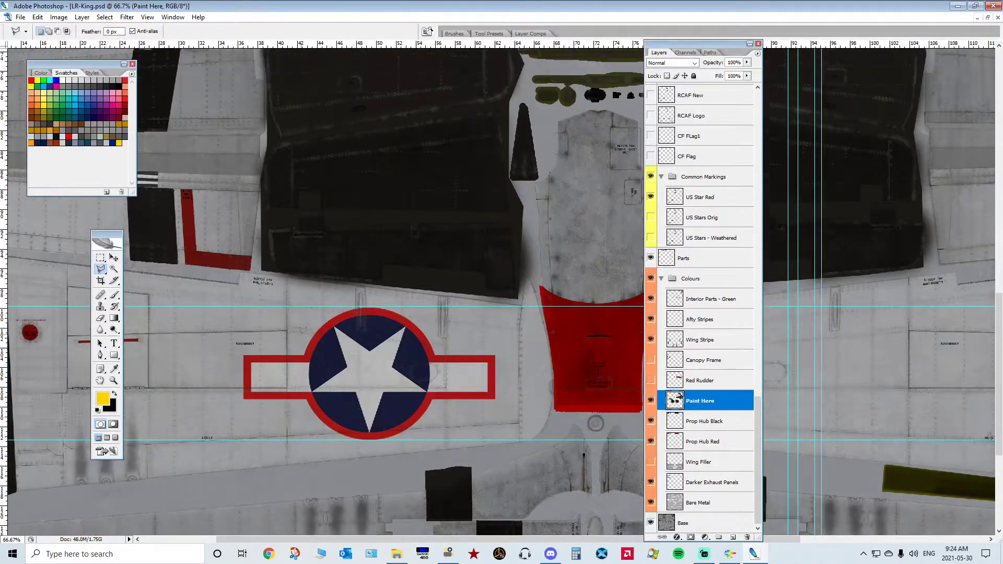
Step: With the Move tool, bring the upper horizontal guide down across the wing to the AMMUNITION stencil, undoing any accidental layer shift
click(113, 258)
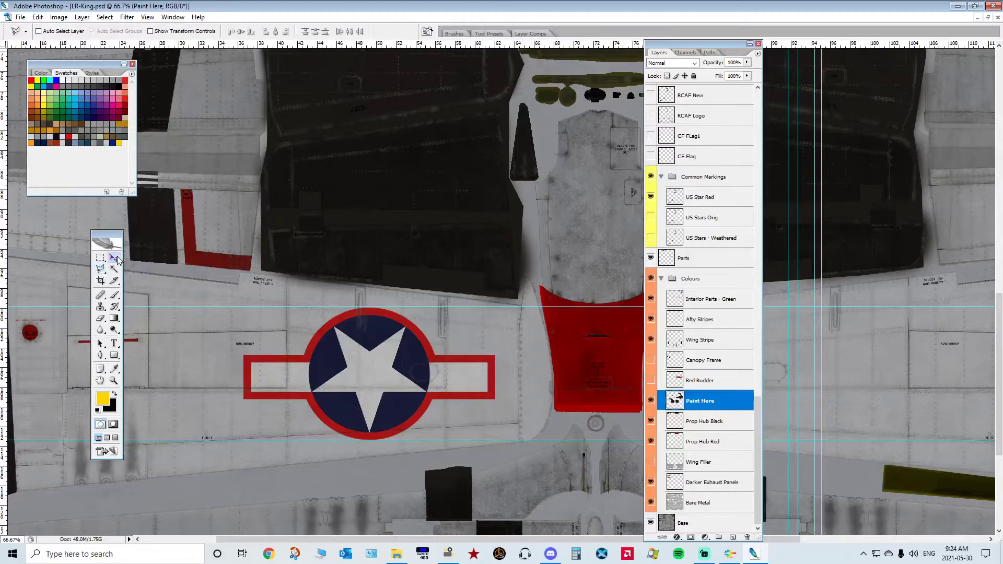
drag(214, 355, 215, 302)
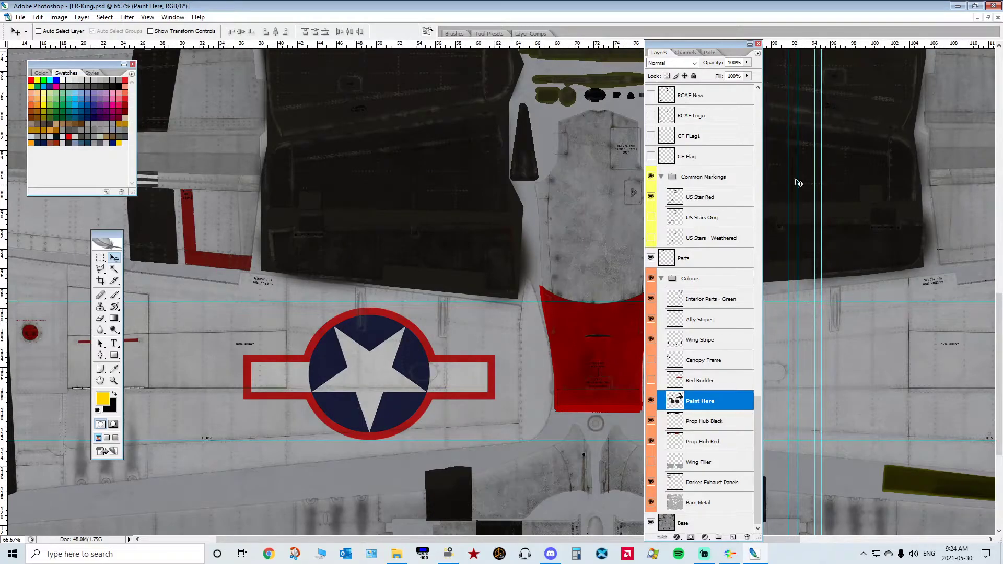
drag(870, 302, 870, 304)
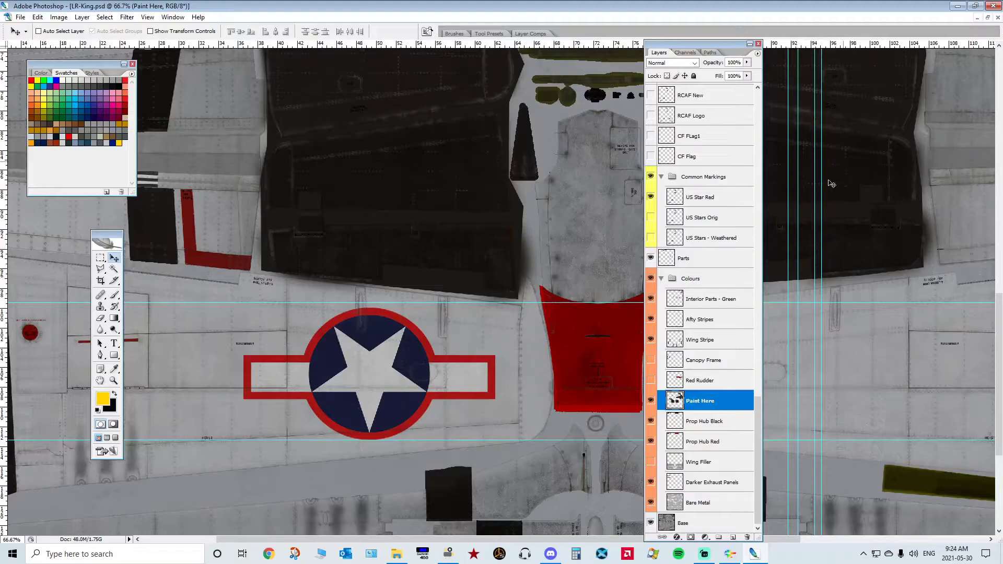
drag(525, 301, 527, 307)
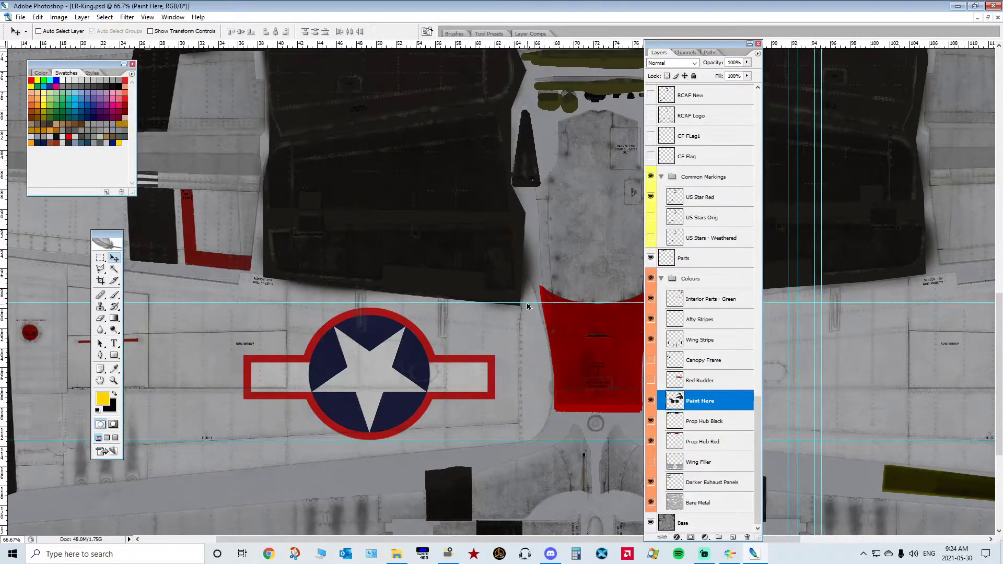
key(ctrl+z)
drag(507, 303, 498, 318)
drag(241, 317, 238, 344)
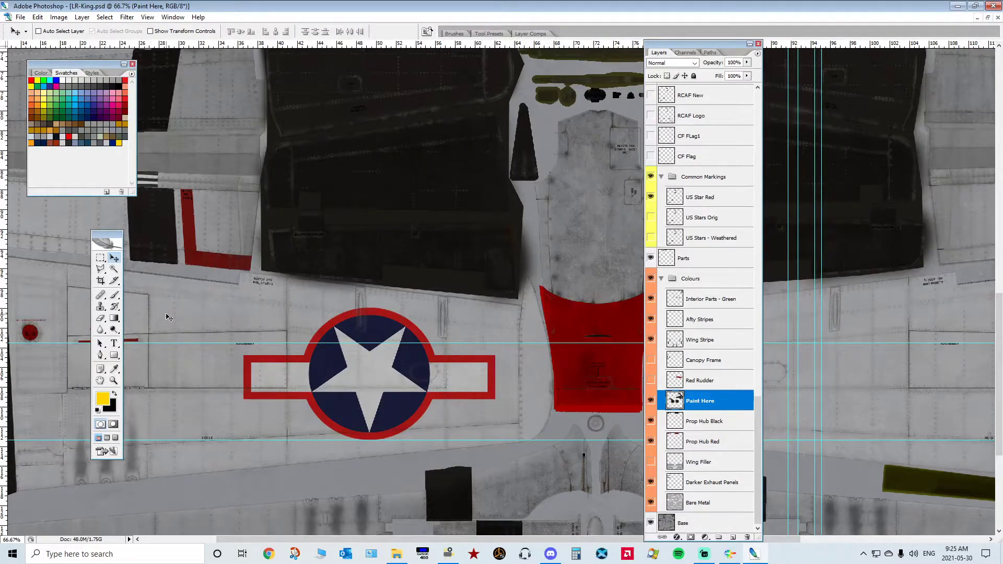
Step: Move the lower horizontal guide slightly down to the lower edge of the wing root fairing
key(ctrl+plus)
drag(314, 539, 205, 538)
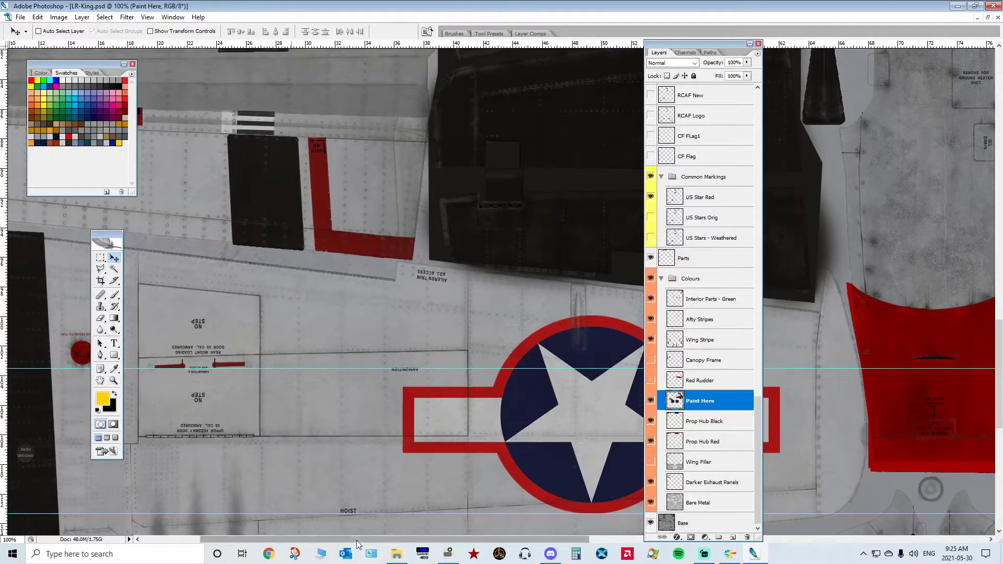
drag(327, 540, 269, 538)
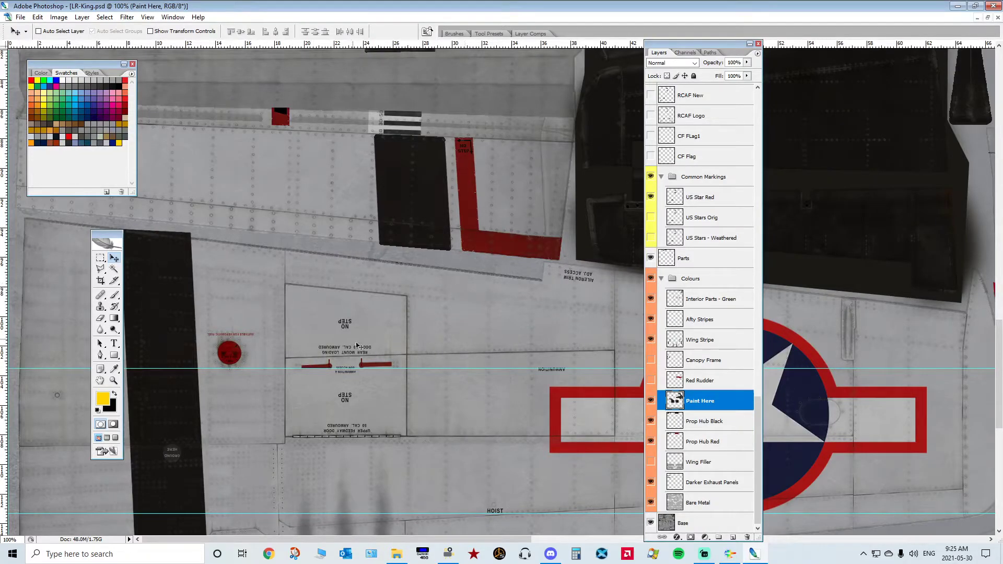
drag(527, 538, 676, 538)
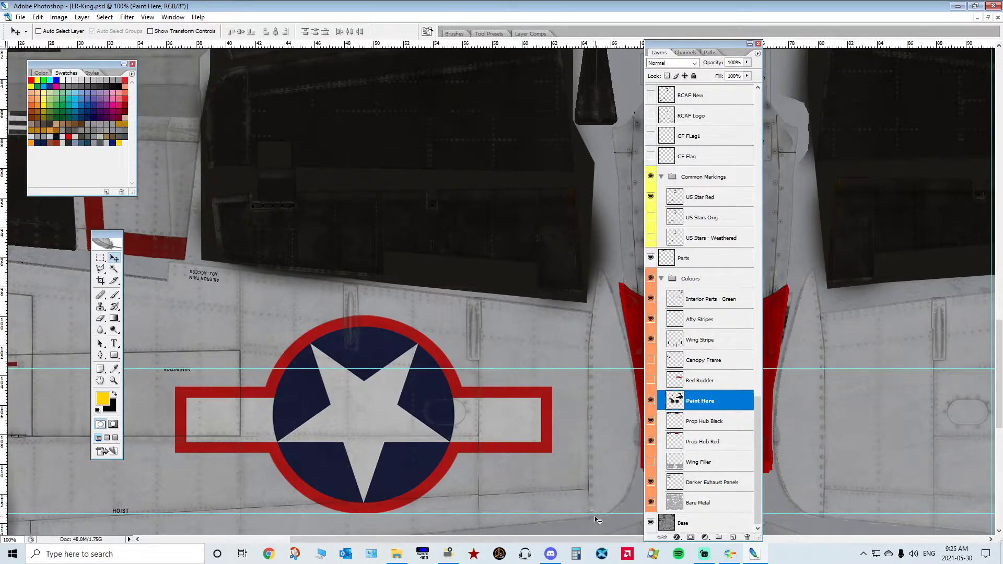
drag(603, 521, 602, 521)
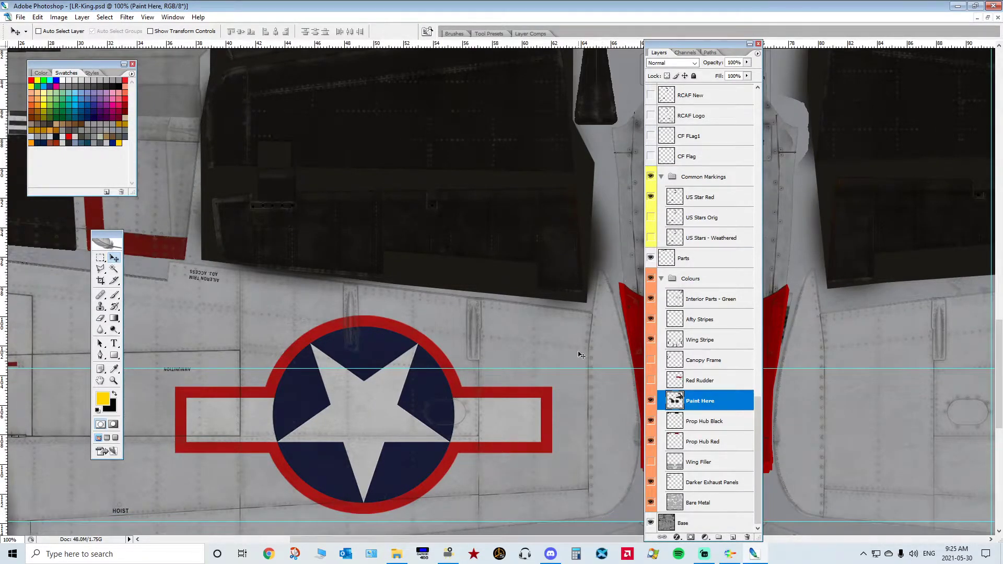
Step: Show and hide the Wire layer to check how the wireframe lines up with the wing parts
mouse_move(760, 409)
mouse_down()
mouse_move(740, 95)
mouse_move(723, 93)
mouse_up()
click(651, 114)
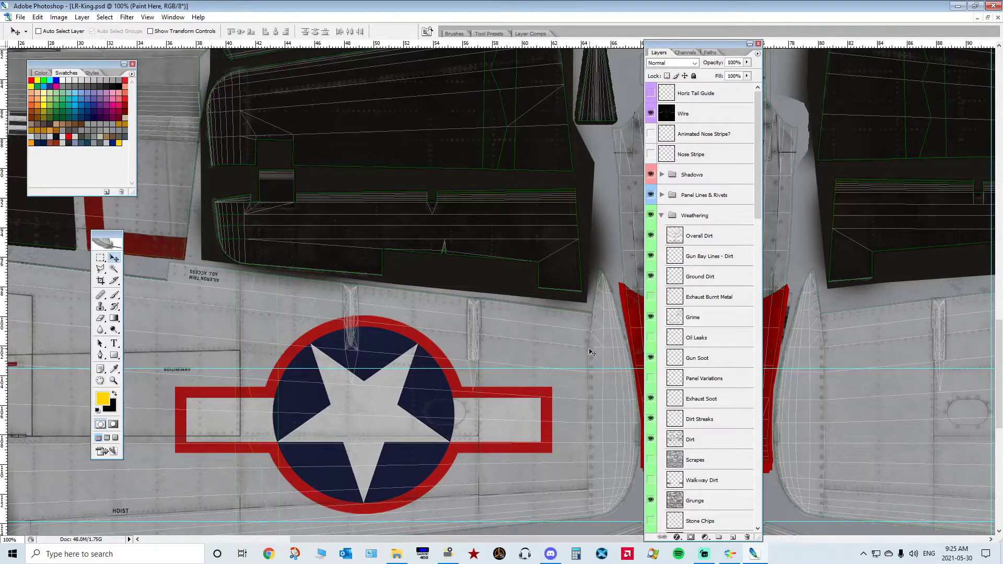
click(651, 113)
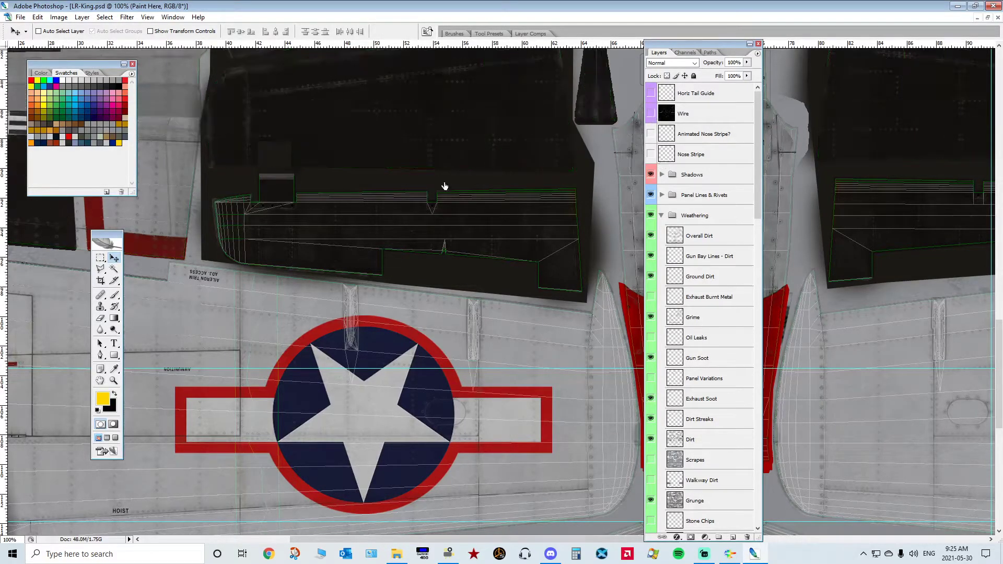
Step: Try to trace the wing root panel line beside the star insignia with the Polygonal Lasso tool
click(101, 269)
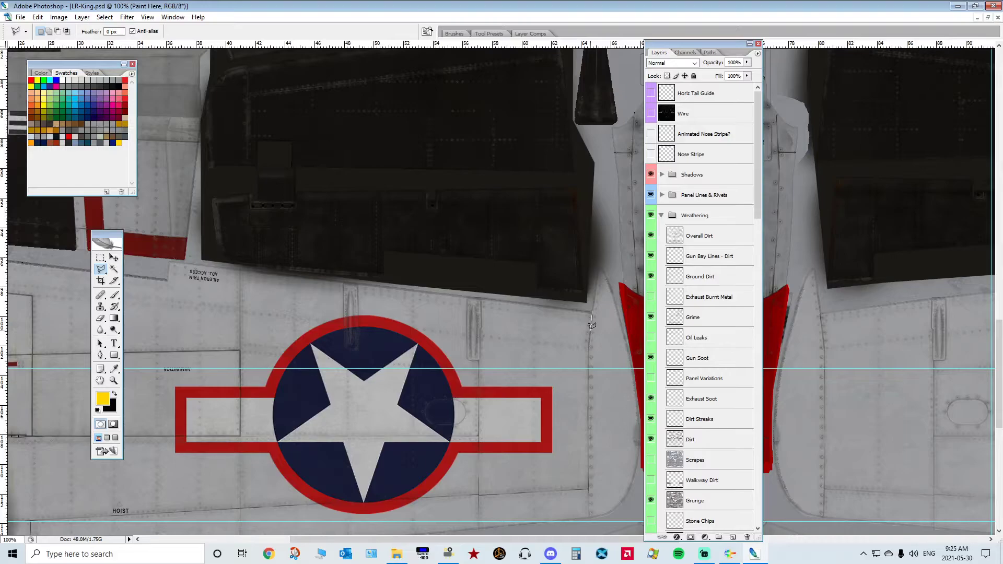
click(588, 344)
scroll(589, 475, up, 1)
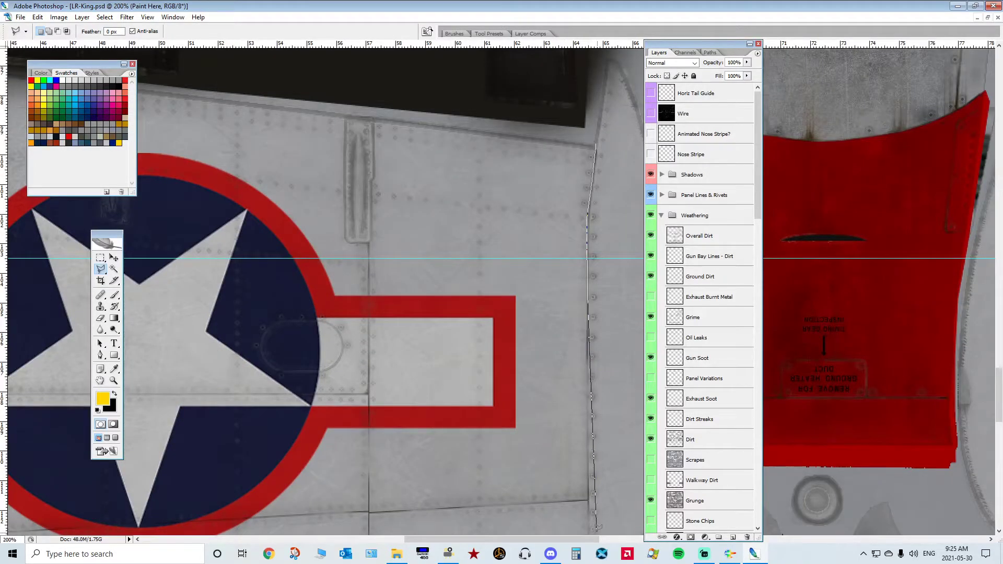
scroll(593, 491, down, 3)
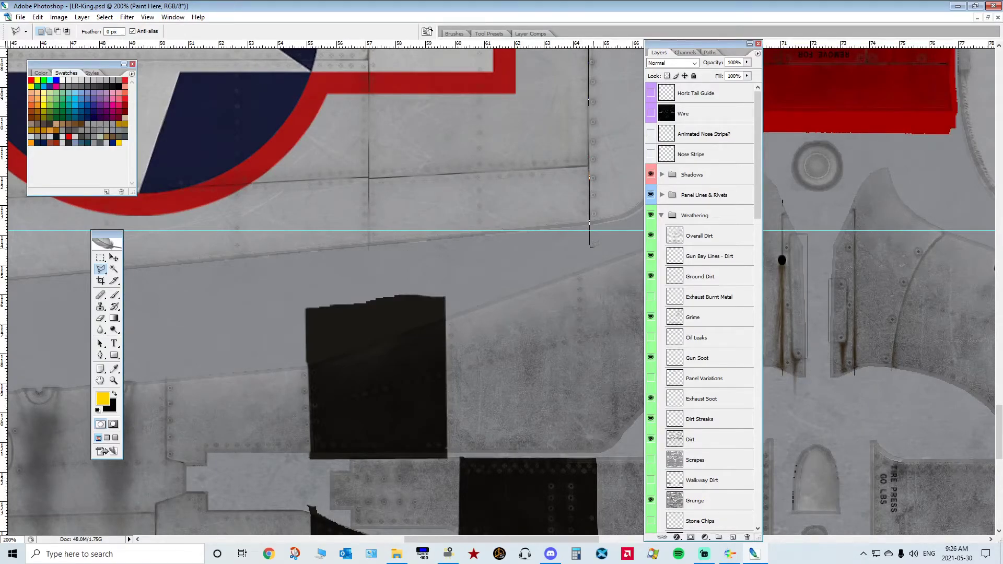
scroll(593, 251, up, 5)
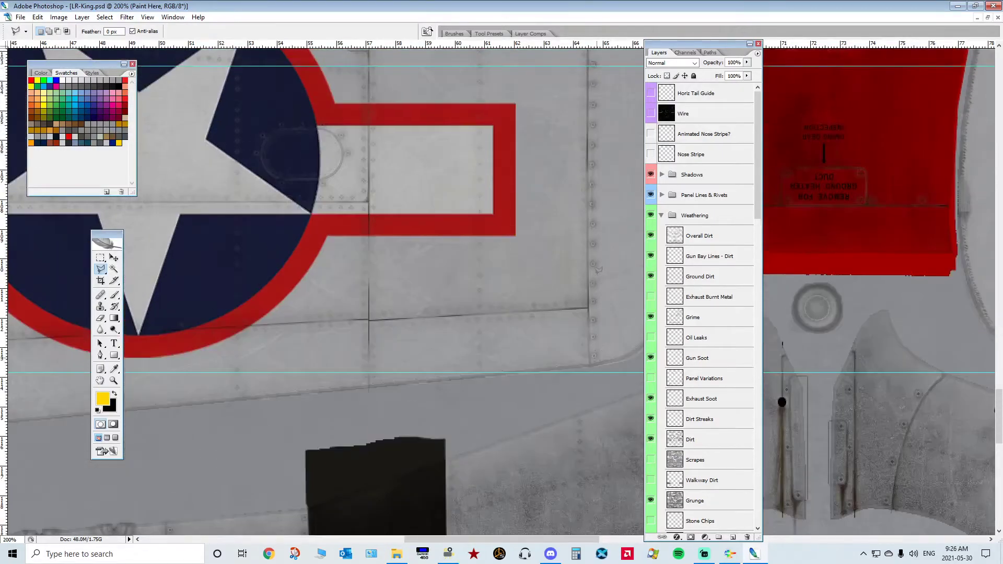
Step: Move the toolbox clear of the artwork and place the Layers panel over the red fuselage section to uncover the tail parts
key(ctrl+minus)
key(ctrl+minus)
key(ctrl+minus)
key(ctrl+minus)
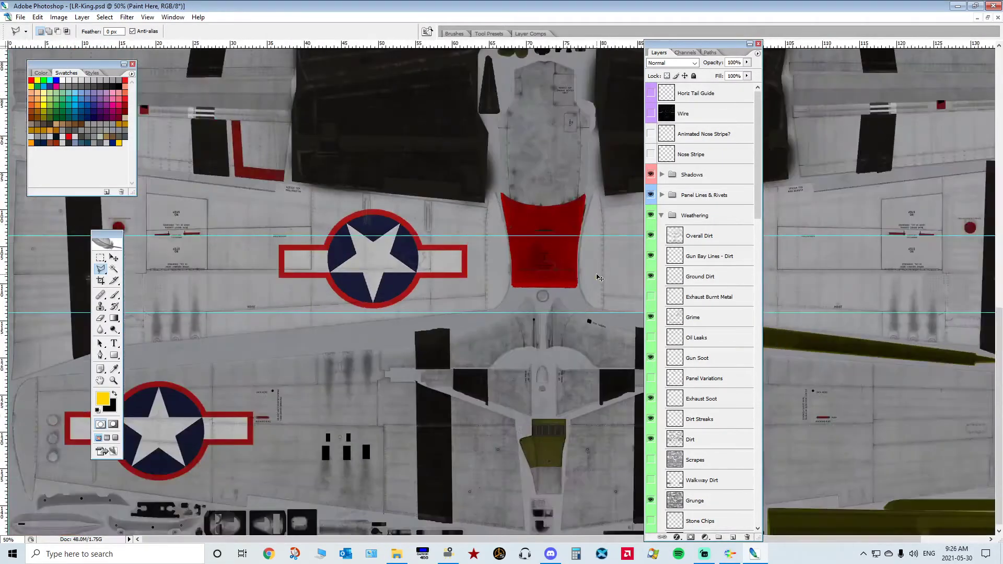
scroll(598, 270, up, 8)
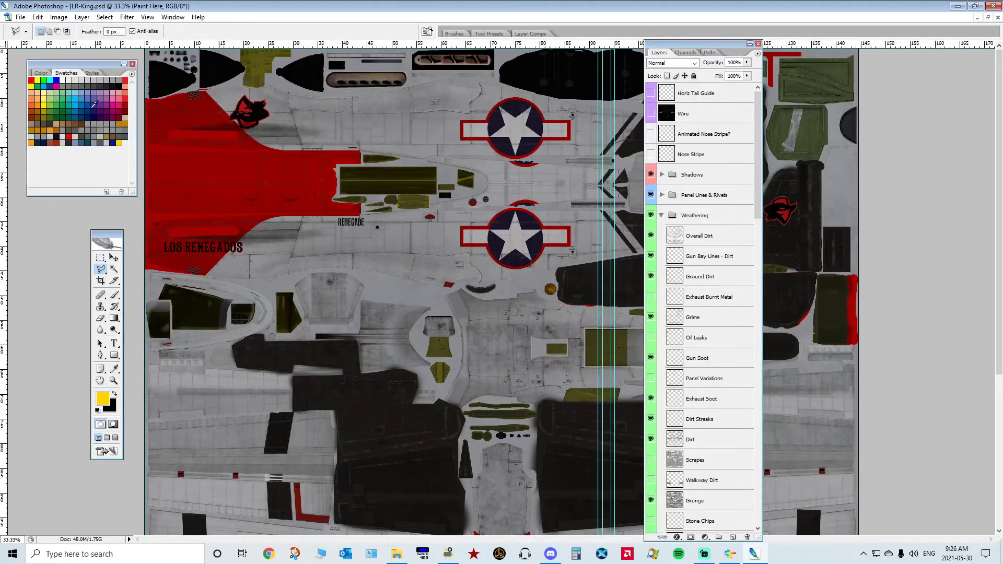
drag(108, 238, 99, 212)
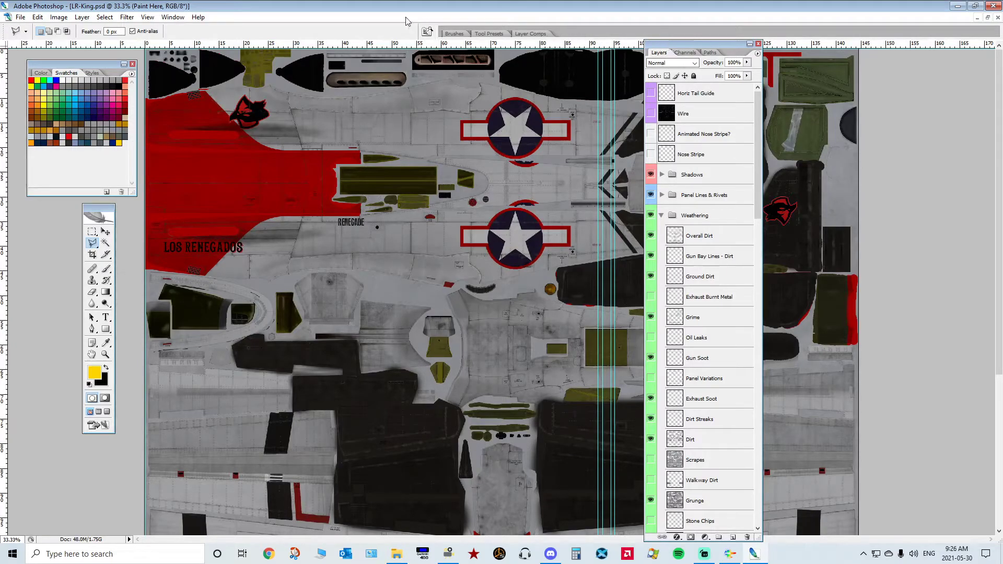
drag(373, 18, 311, 37)
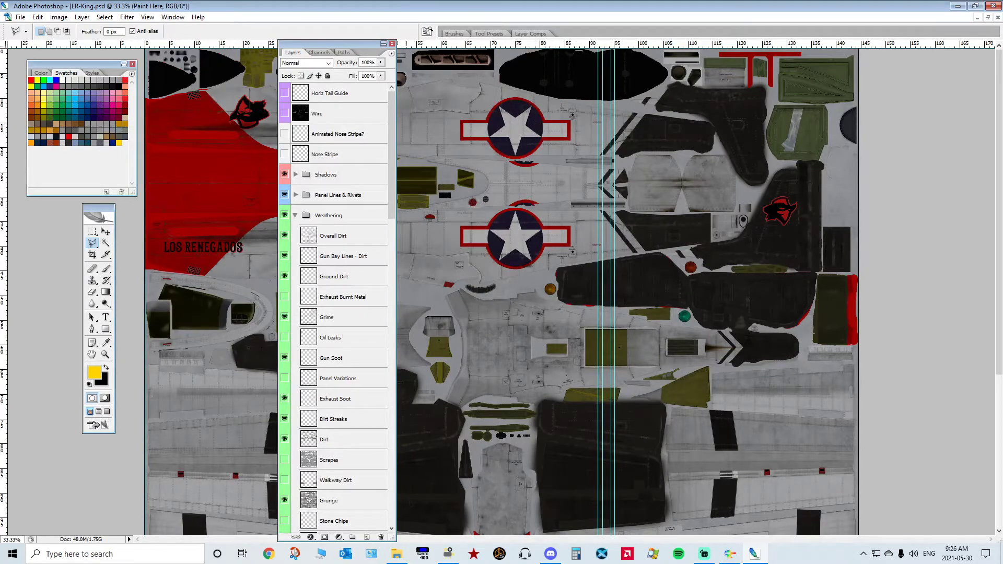
drag(358, 48, 338, 33)
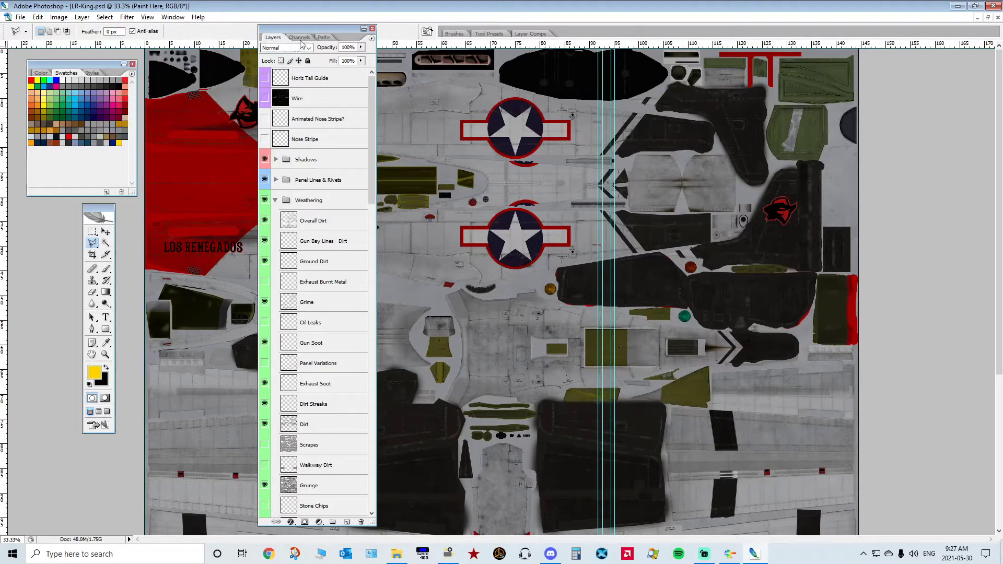
Step: Move the Layers panel off the cockpit parts and inspect the yellow foreground colour in the Color Picker
drag(301, 32, 342, 36)
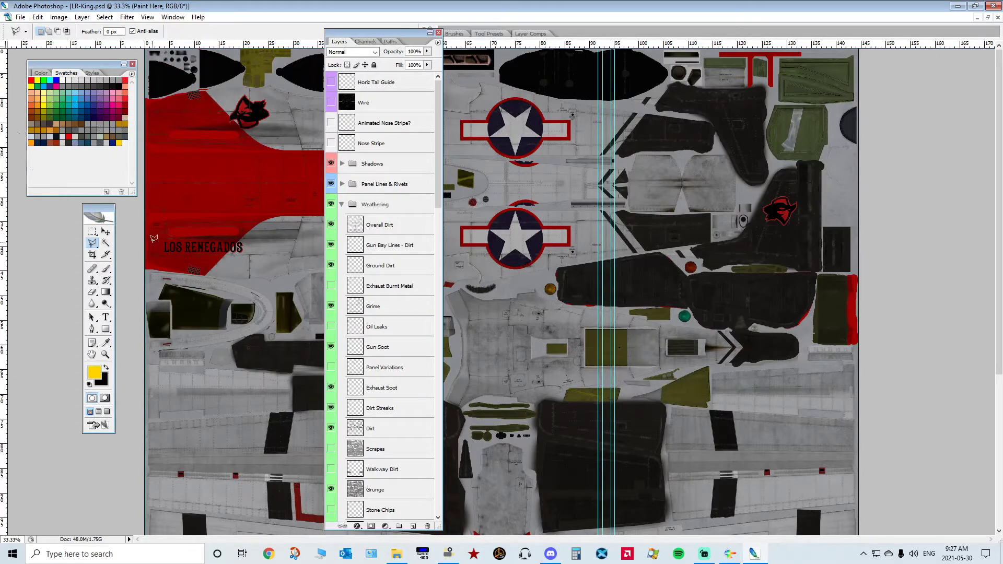
click(95, 372)
drag(728, 148, 162, 84)
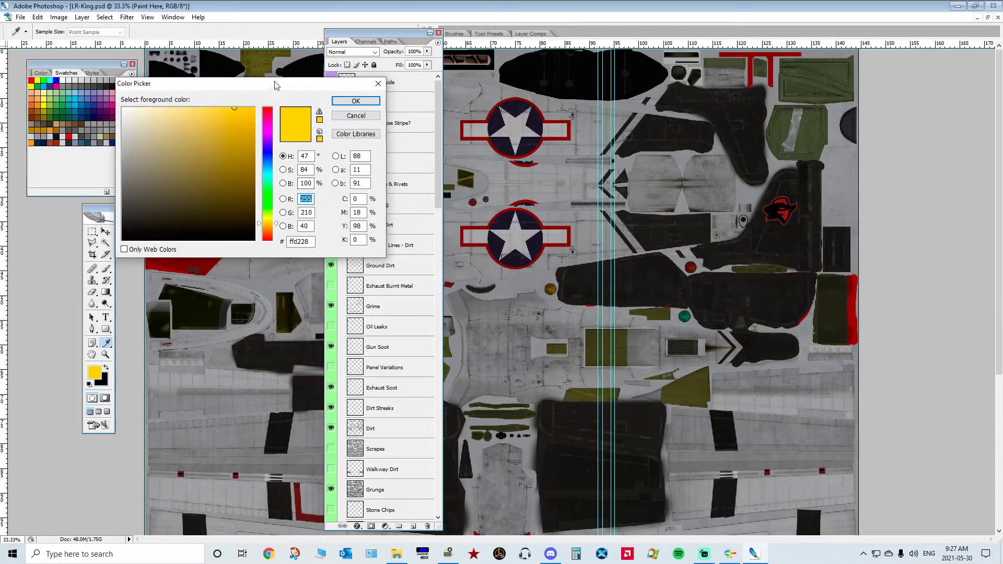
drag(277, 84, 299, 78)
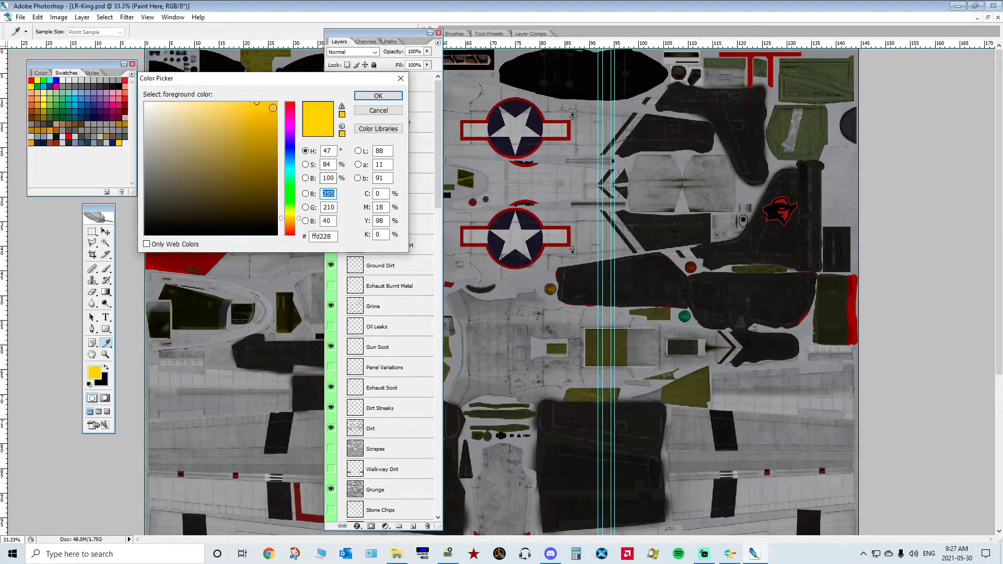
drag(281, 80, 285, 68)
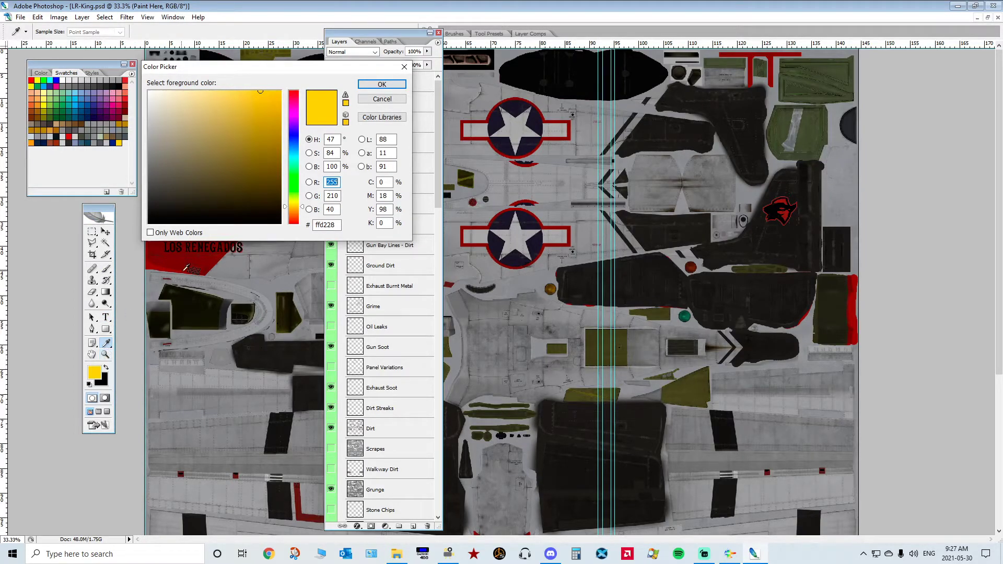
click(382, 99)
key(l)
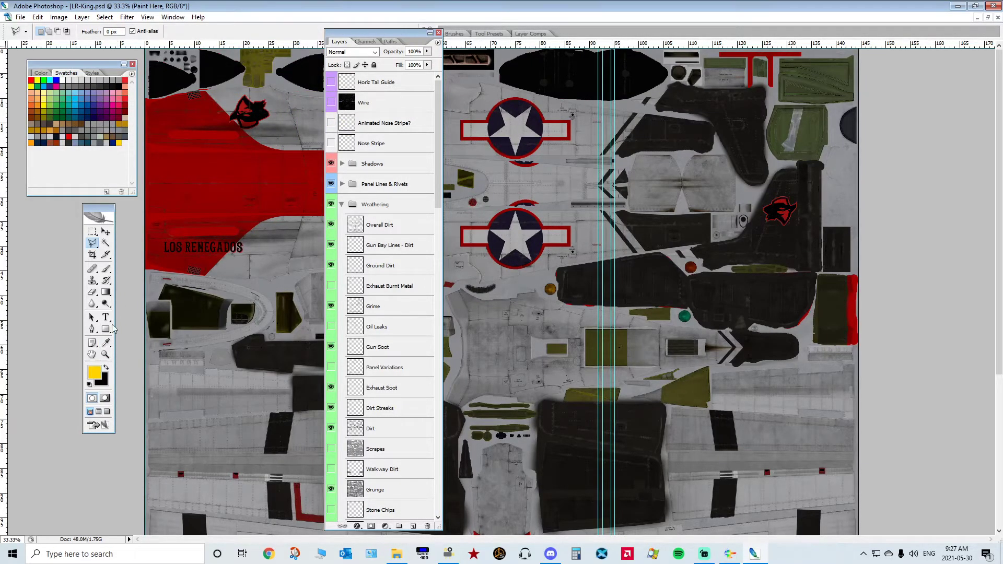
Step: Set the Eyedropper's sample size to 5 by 5 Average and sample grey from the upper star insignia
click(107, 342)
click(114, 32)
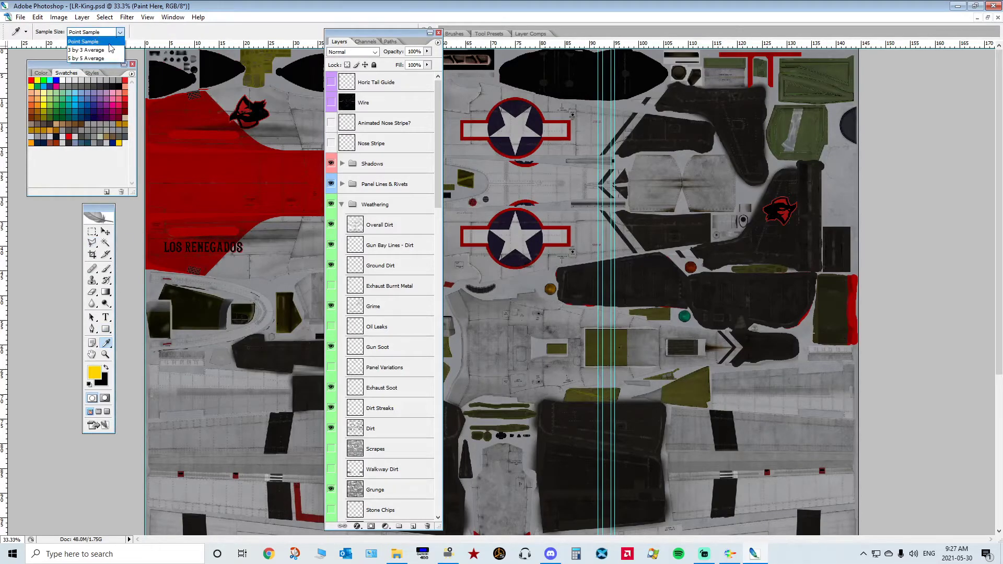
click(91, 58)
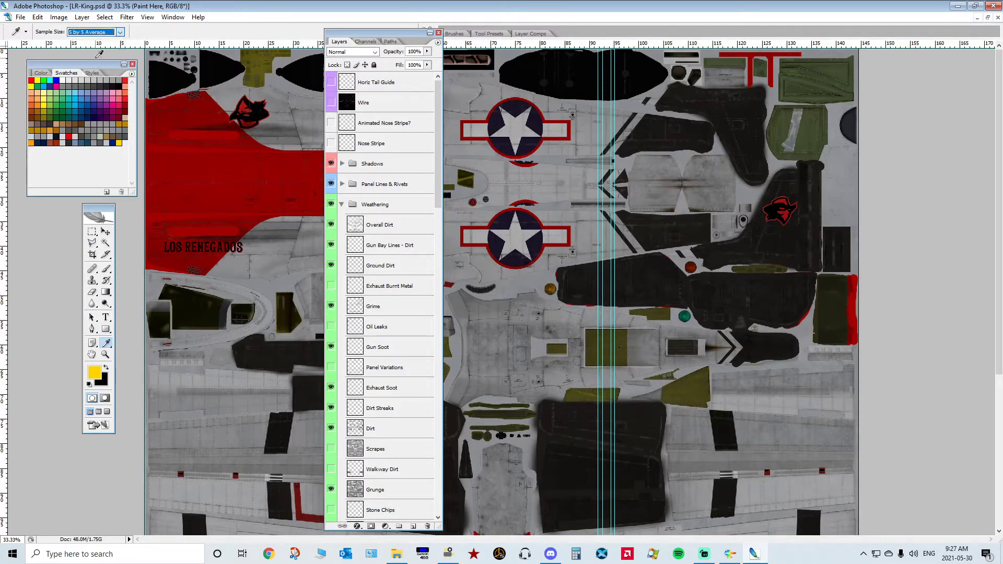
click(520, 124)
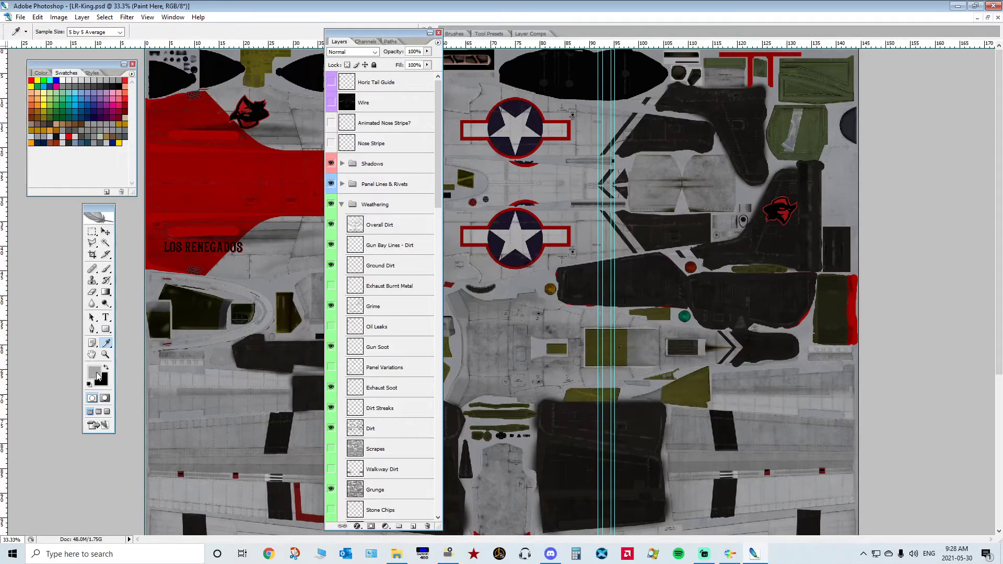
Step: Expand the Blue Nose group, select the Nose Red layer and load its painted area as a selection
drag(381, 38, 463, 44)
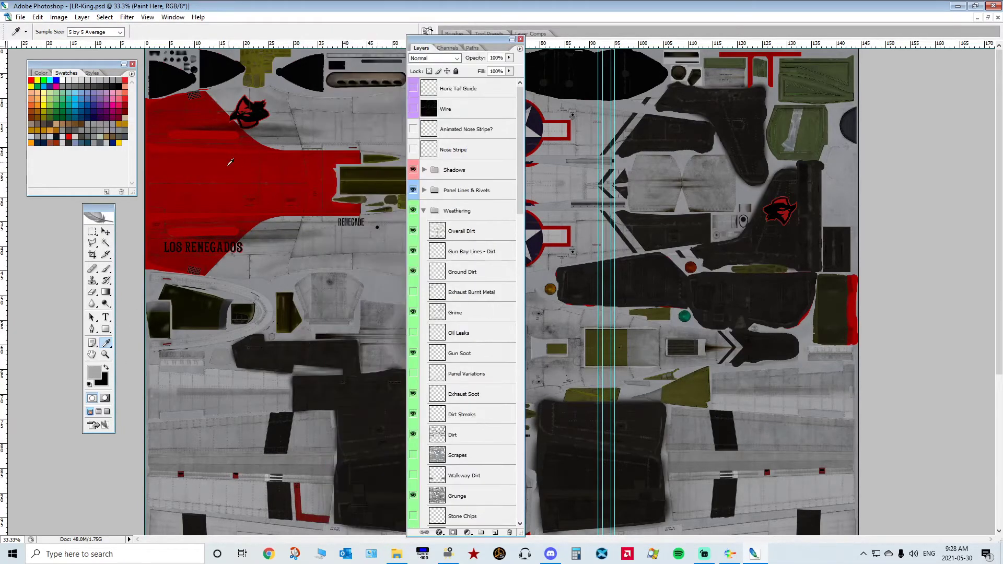
drag(520, 130, 529, 227)
click(425, 243)
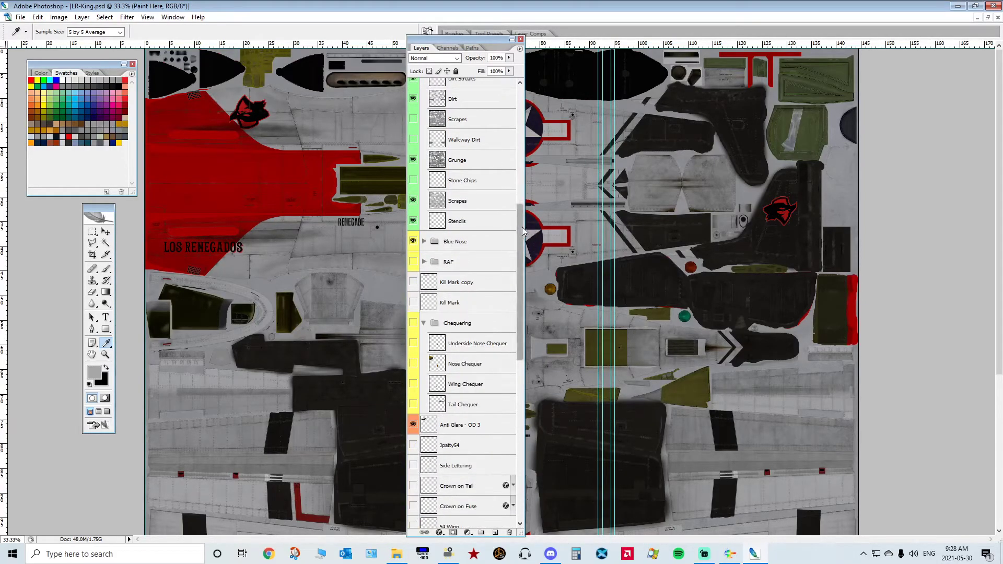
click(424, 243)
drag(523, 227, 537, 263)
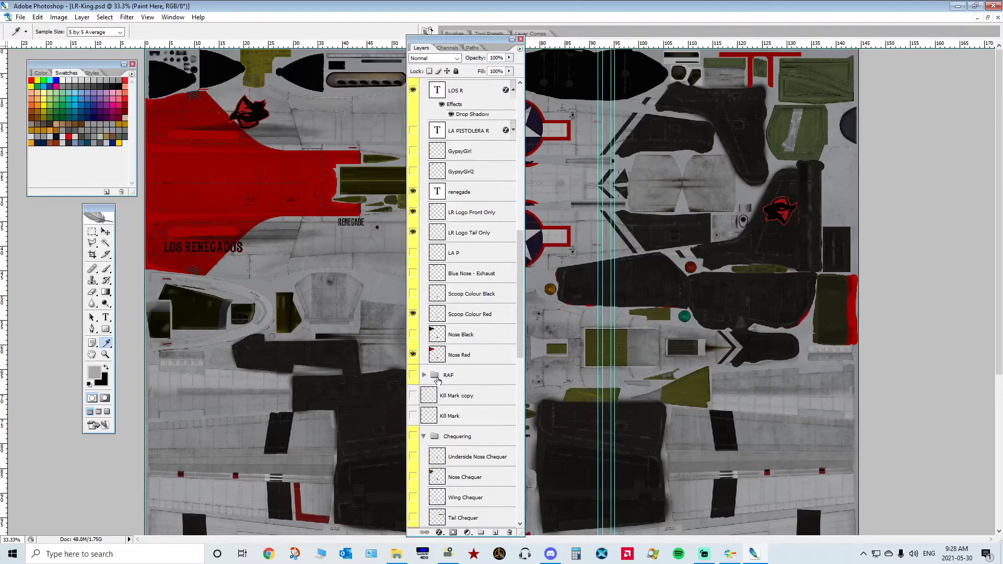
click(438, 359)
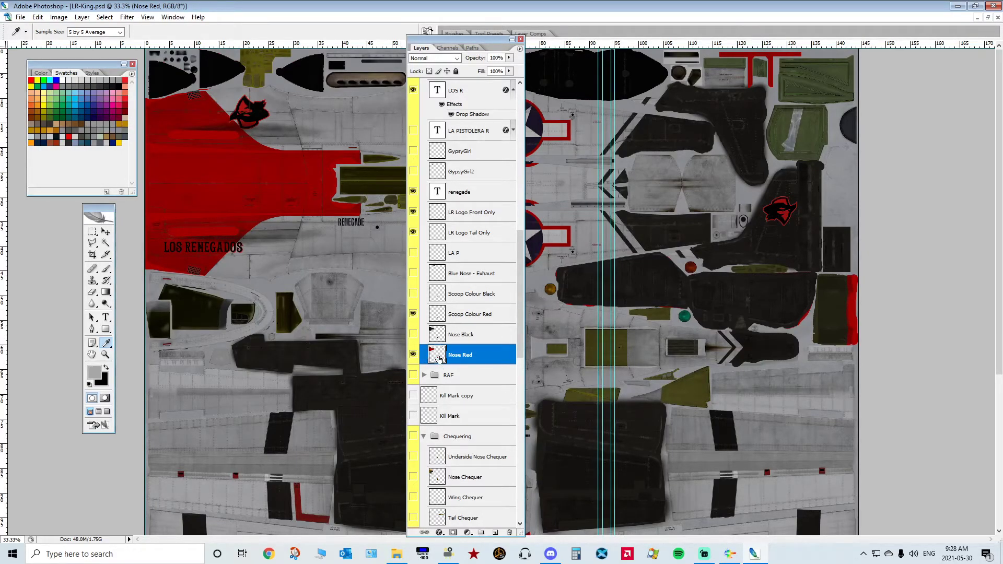
ctrl+click(437, 355)
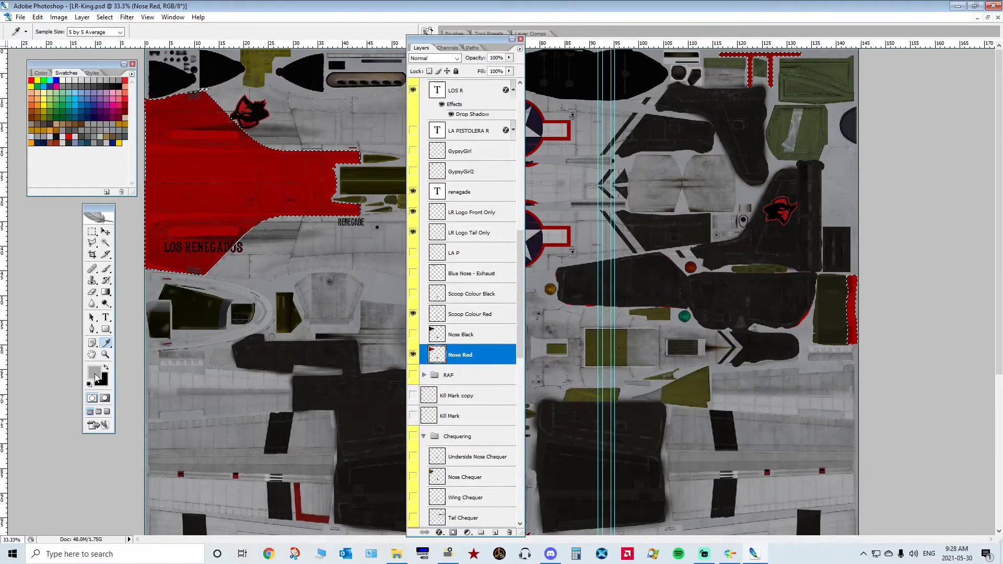
Step: Fill the Nose Red selection with the grey foreground colour at 100% opacity, and undo the fill
key(shift+F5)
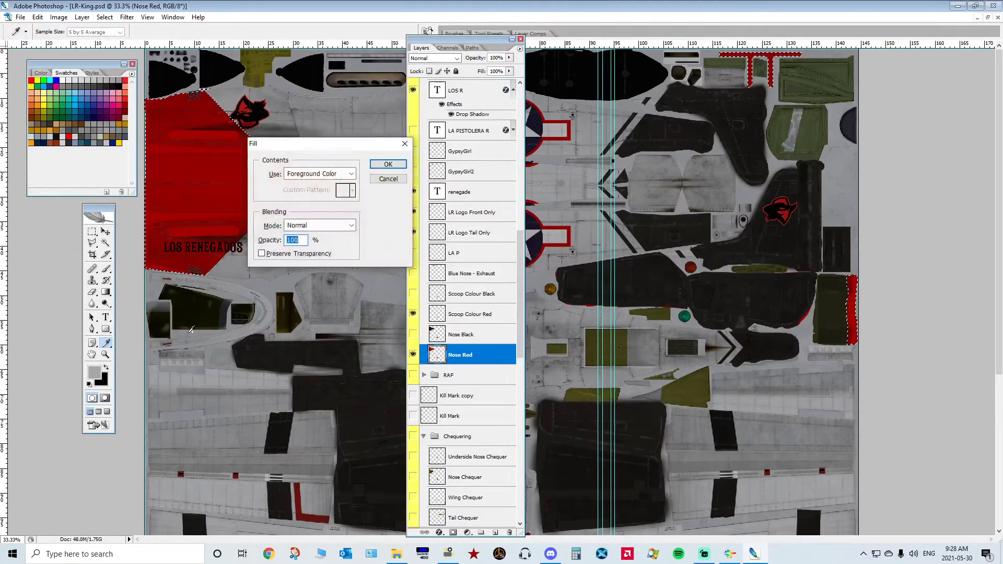
click(386, 165)
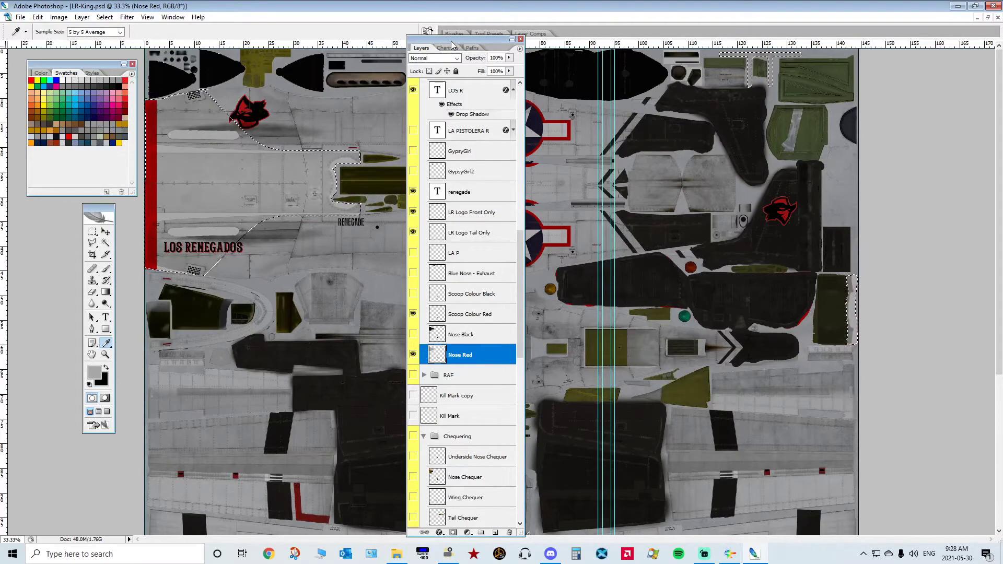
drag(442, 47, 641, 101)
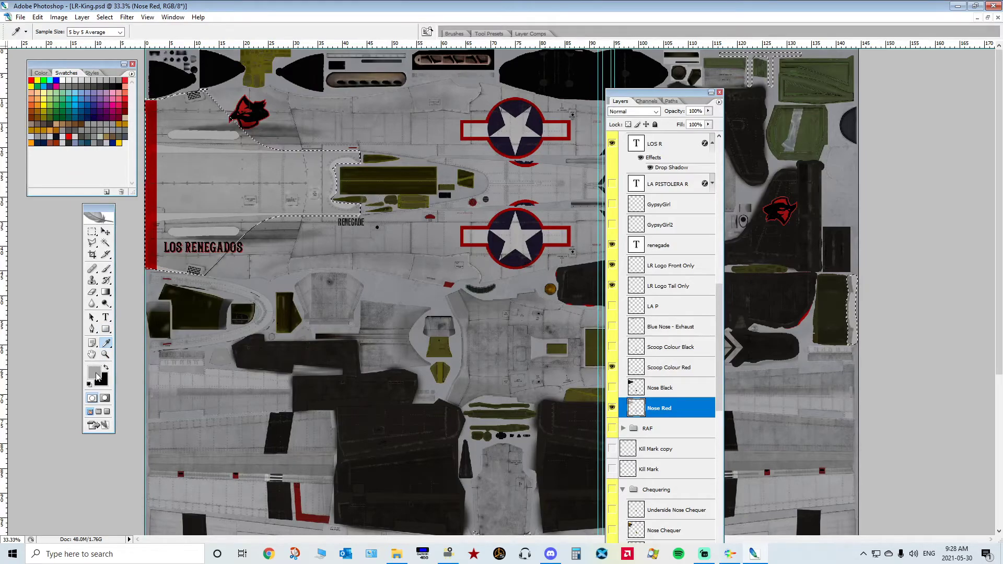
click(107, 344)
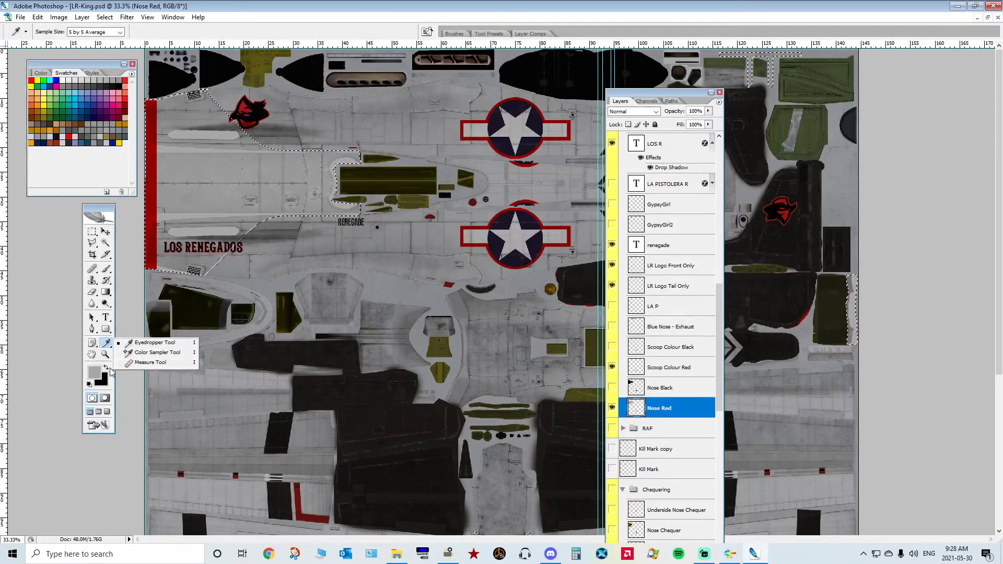
key(ctrl+d)
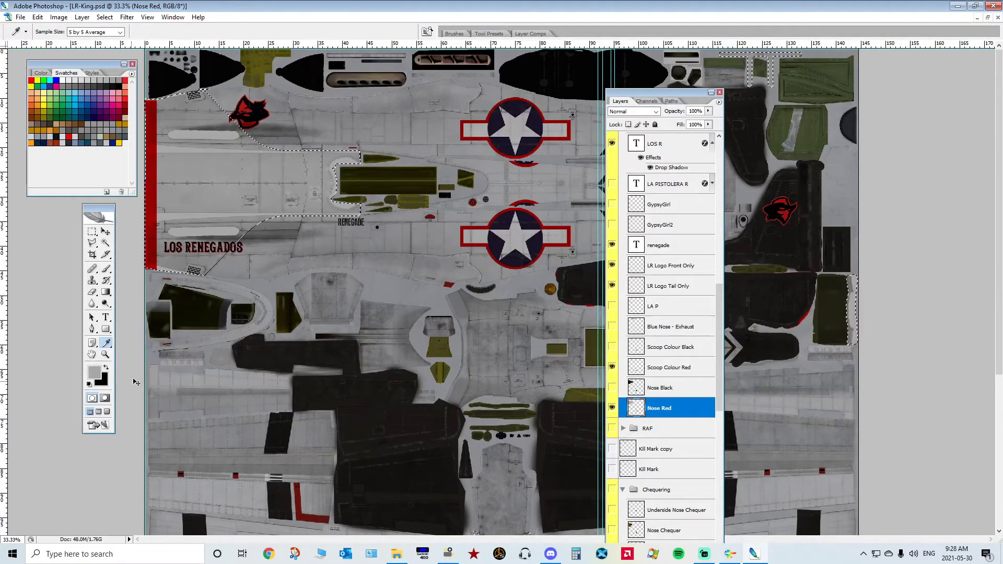
key(ctrl+alt+z)
key(ctrl+alt+z)
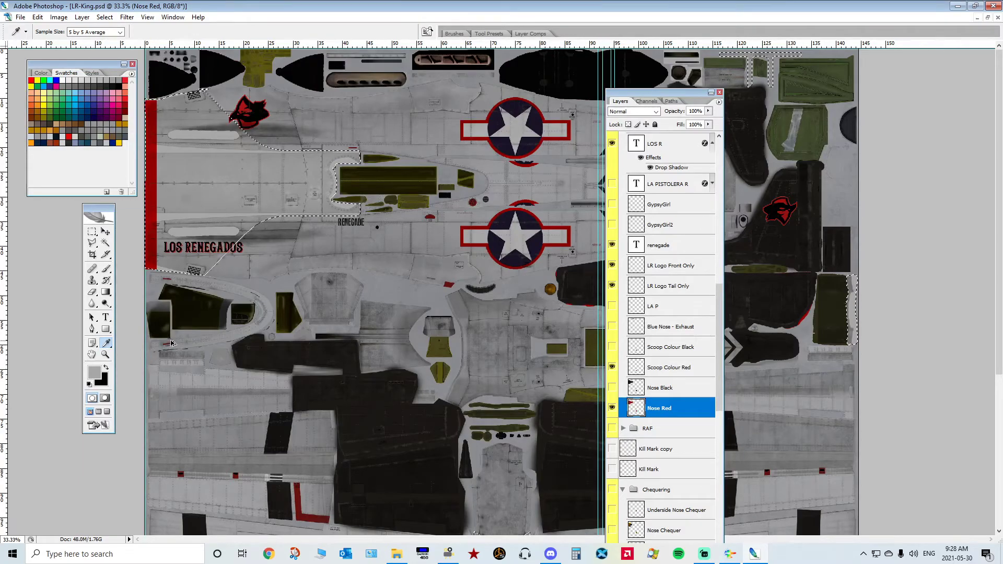
Step: Switch to Chrome and search Google for "p-51 green nose"
click(269, 554)
click(271, 25)
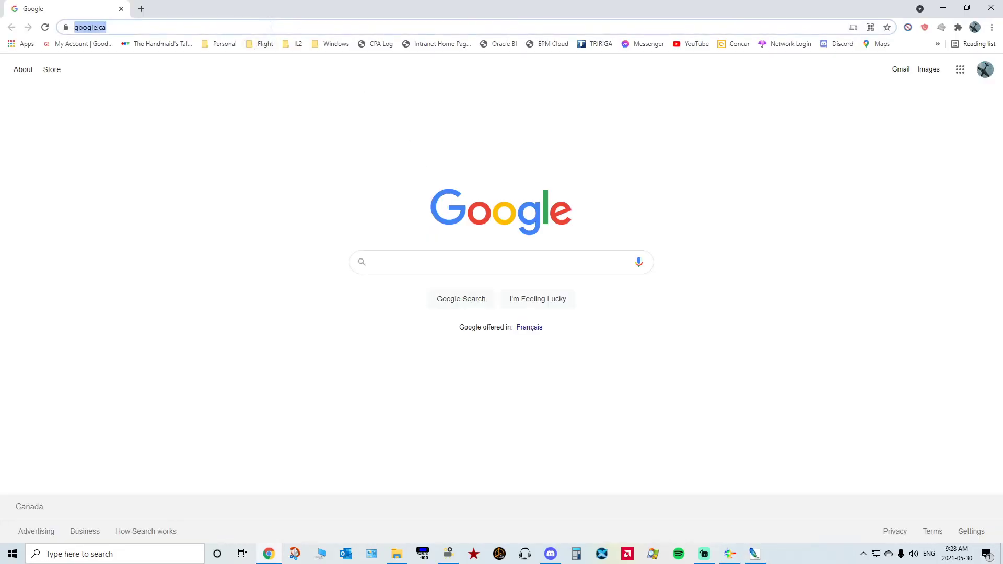
text(p-51)
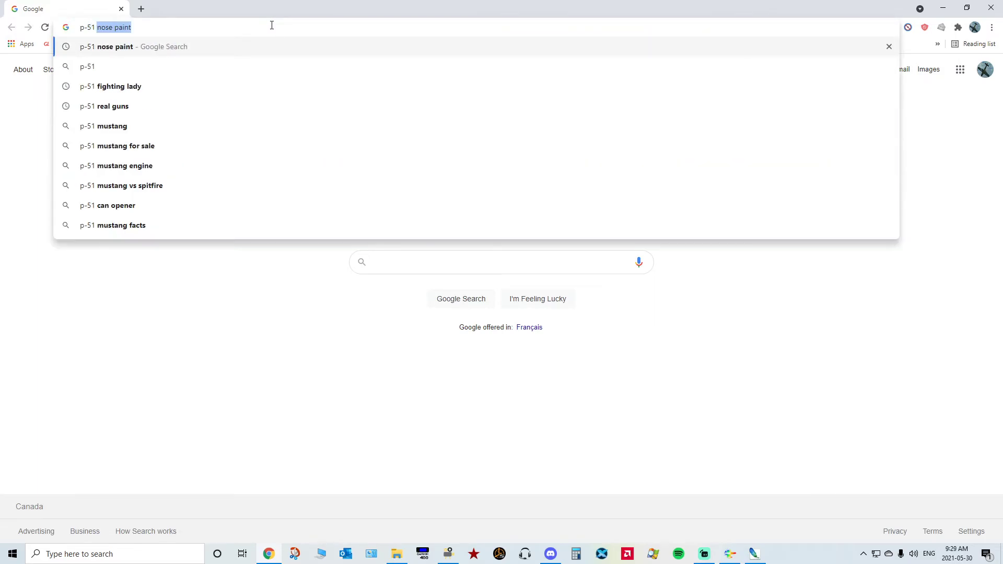
text( green nose)
key(Return)
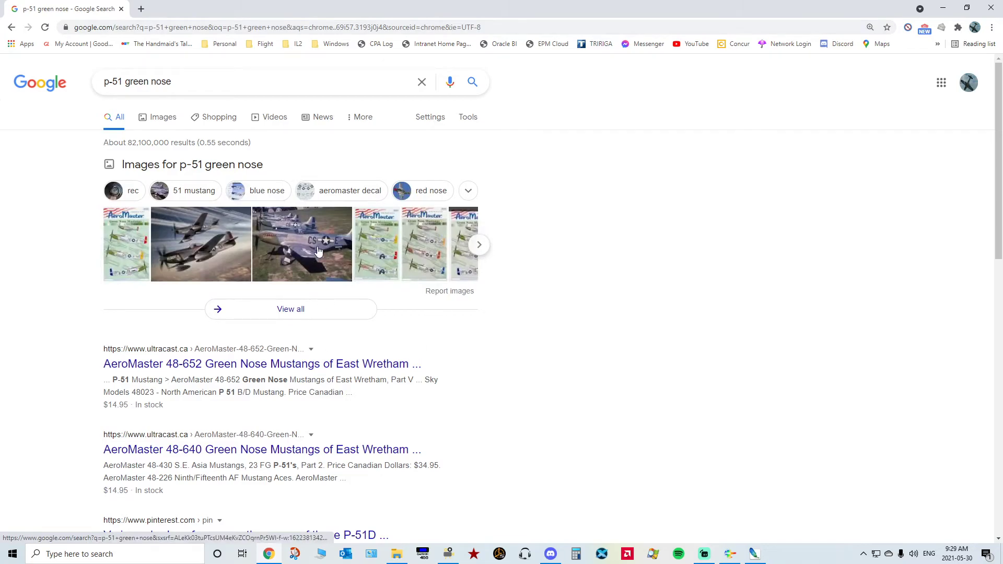
Step: Open the green-nosed "Daddy's Girl" Mustang picture, save it to the Desktop as the JPEG download, and close the browser
click(320, 252)
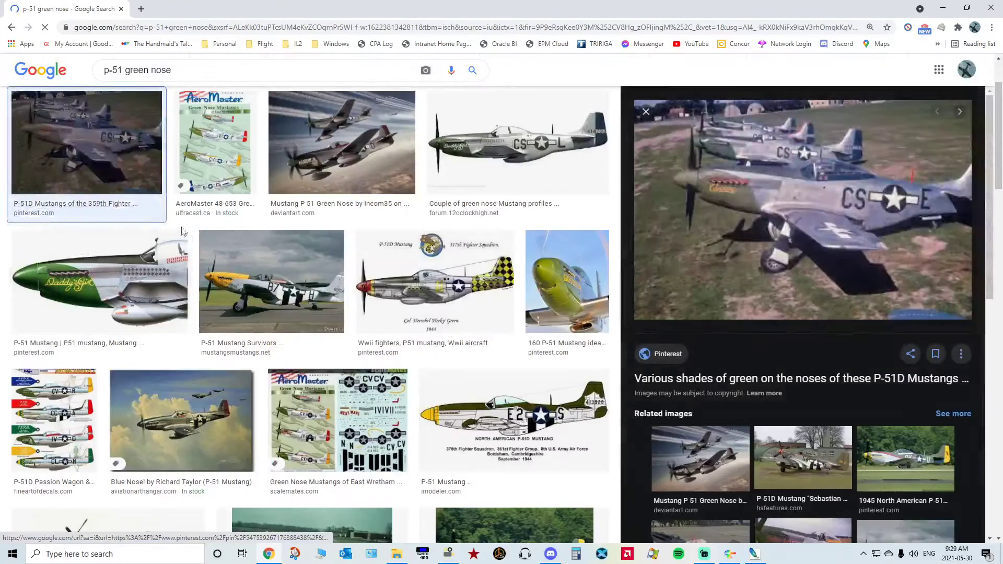
click(73, 309)
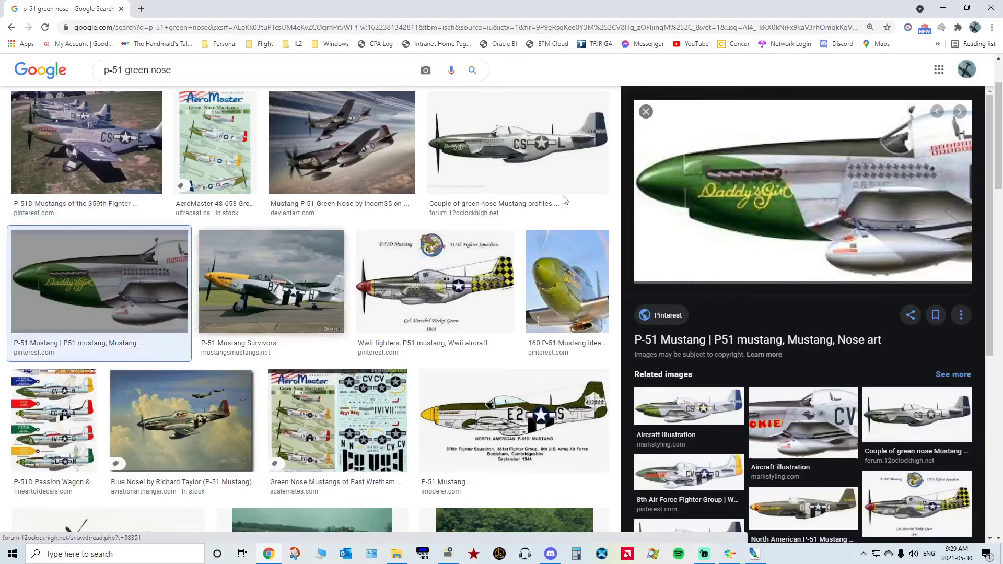
right_click(799, 215)
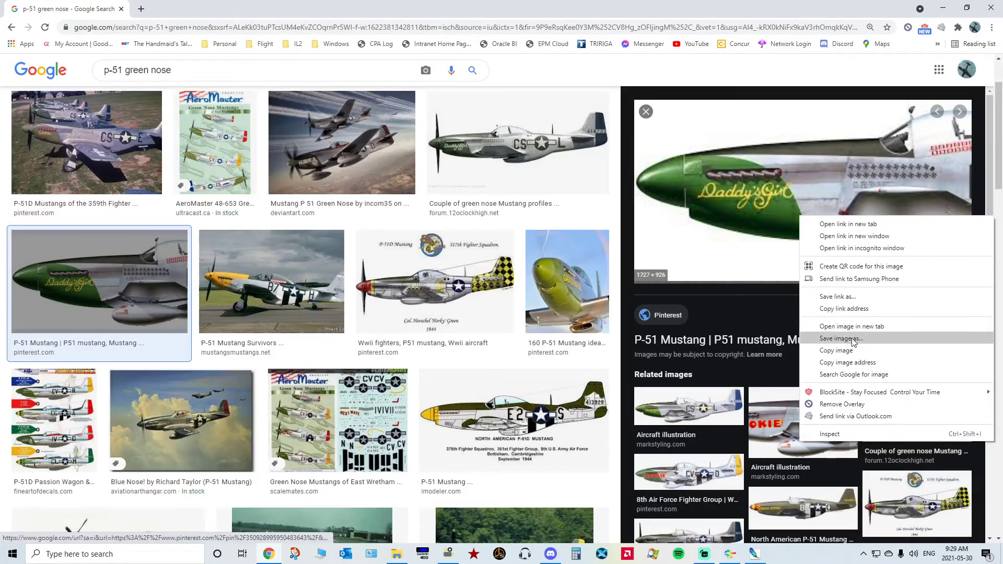
click(836, 335)
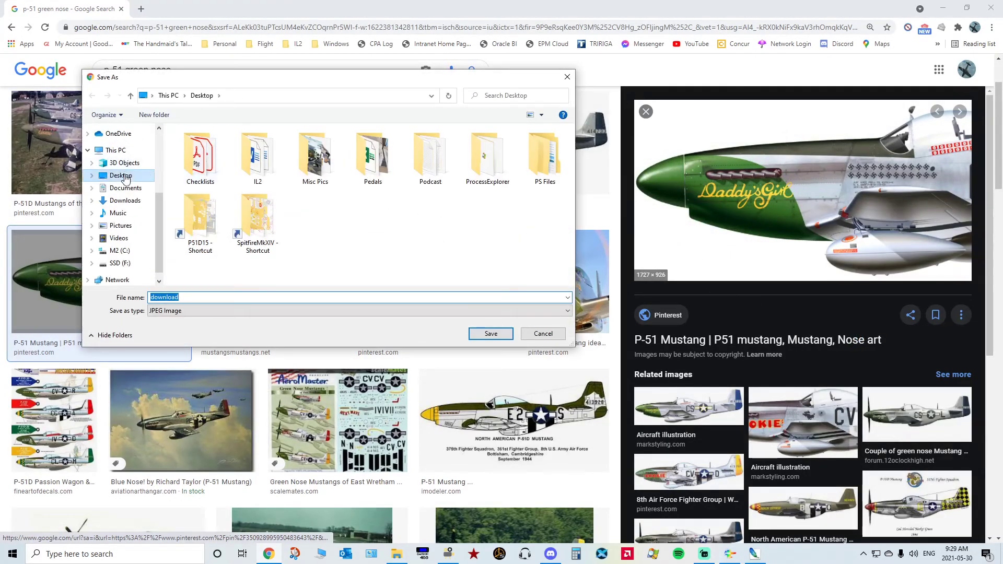
click(491, 333)
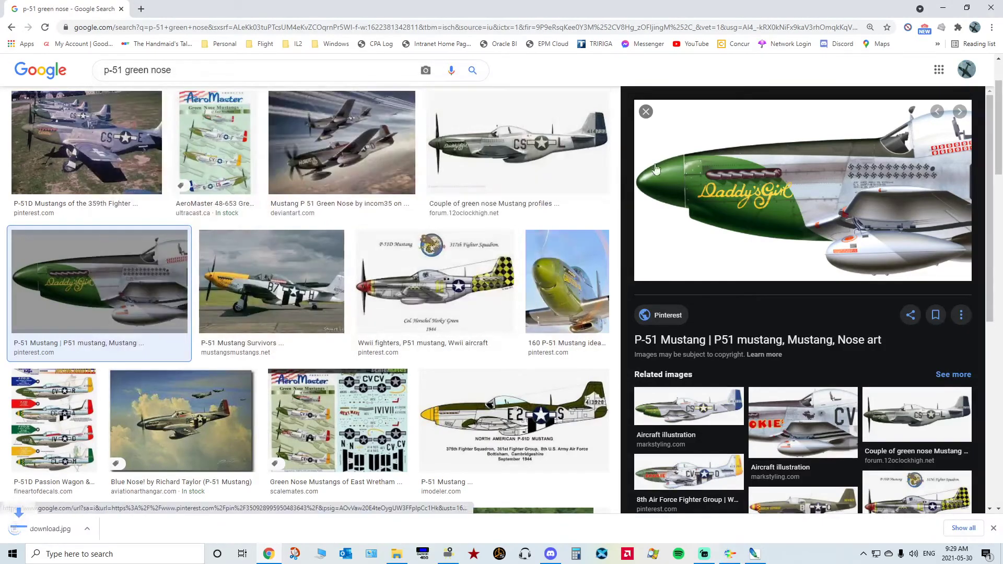
click(120, 9)
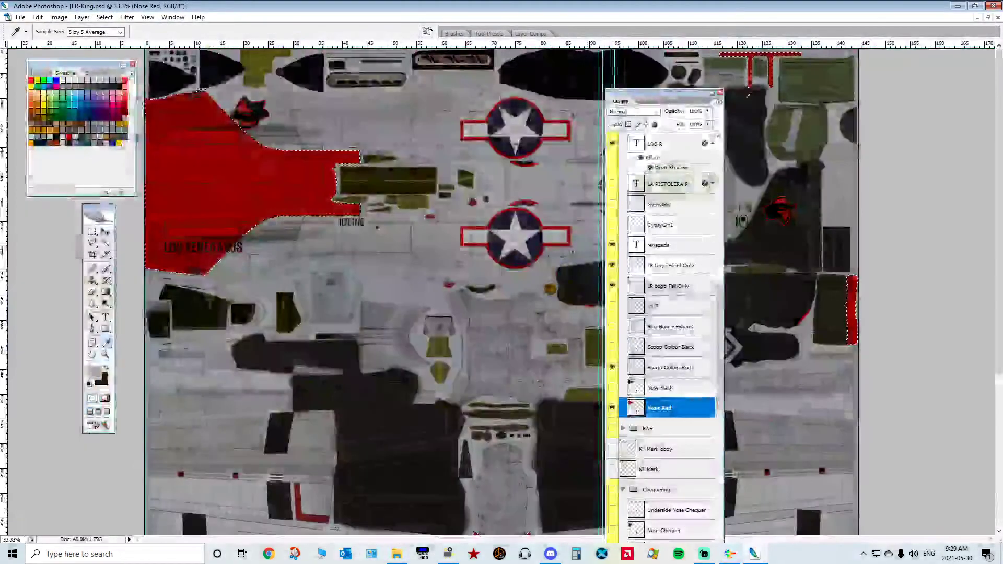
Step: Clear the open windows off the desktop and open the download image with Adobe Photoshop CS2
click(958, 6)
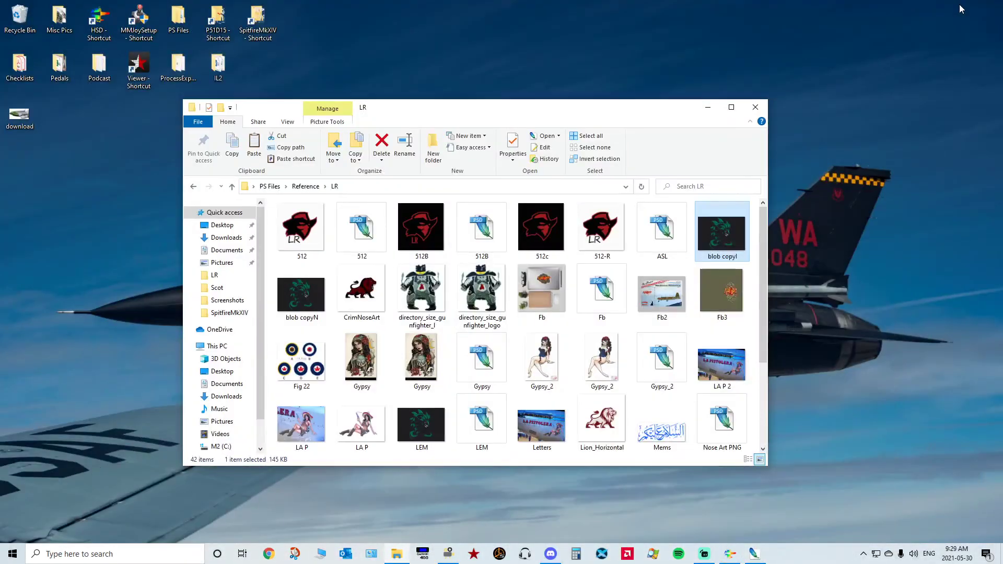
click(707, 107)
click(21, 121)
right_click(26, 124)
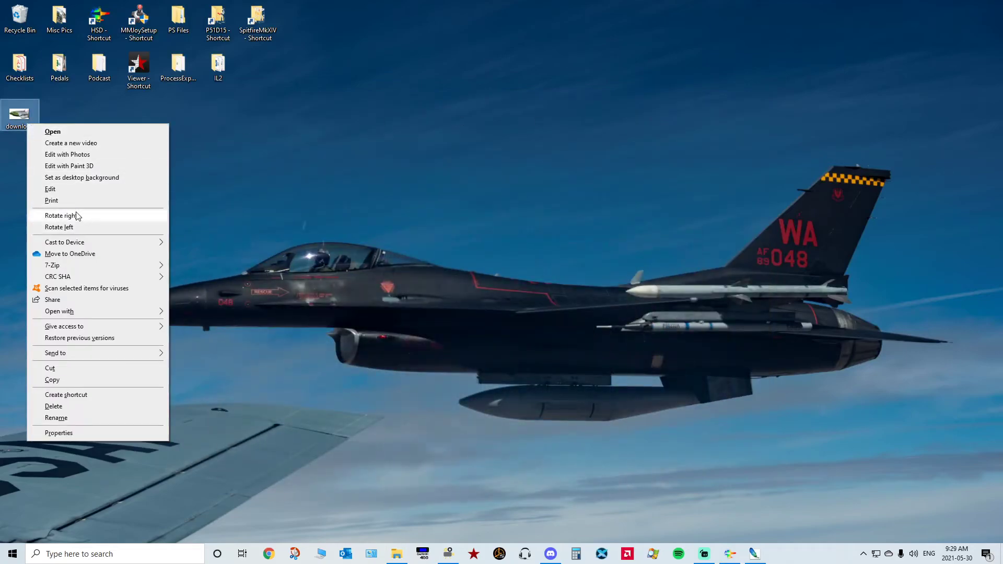
mouse_move(93, 312)
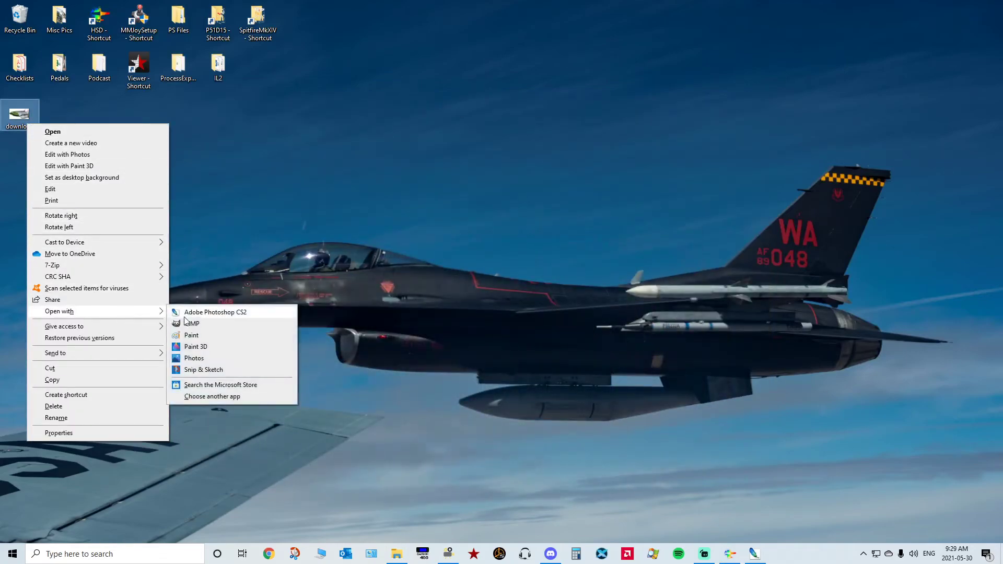
click(205, 312)
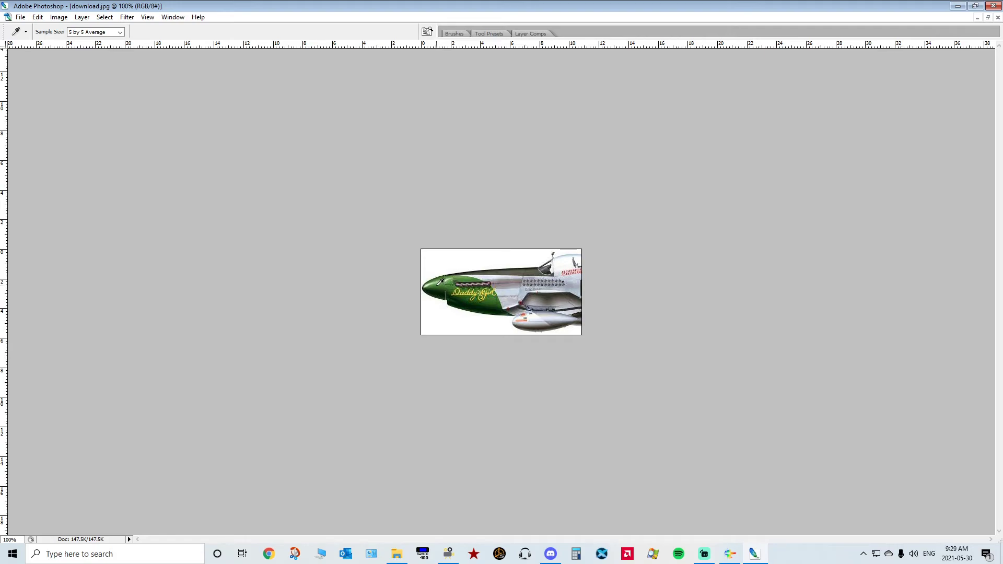
Step: Sample the green of the aircraft nose in download.jpg as the foreground colour and return to LR-King.psd
click(959, 5)
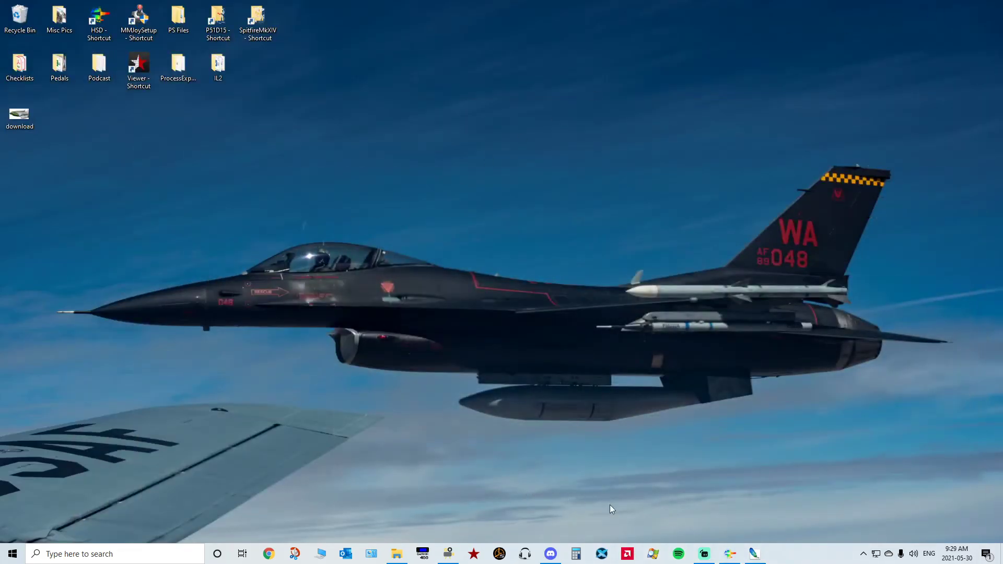
click(758, 555)
click(172, 18)
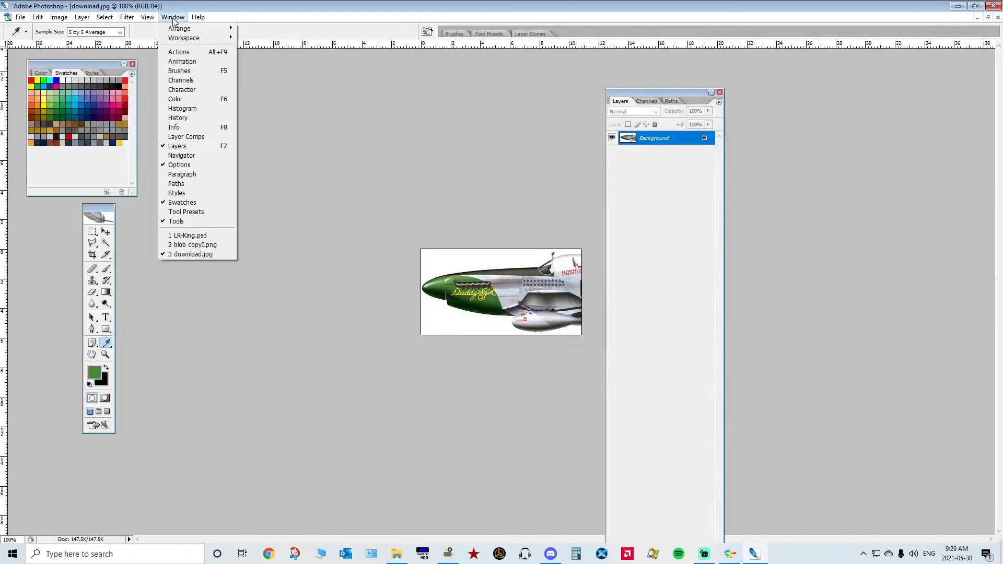
click(189, 235)
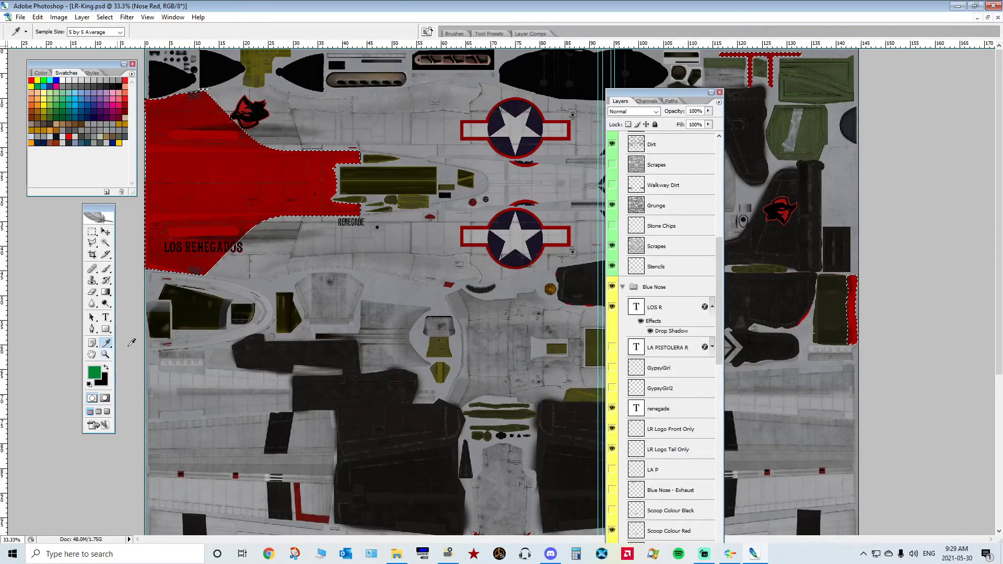
Step: Fill the selected Nose Red areas with the green foreground colour at 100% opacity and save that green as a swatch named "Da"
key(shift+F5)
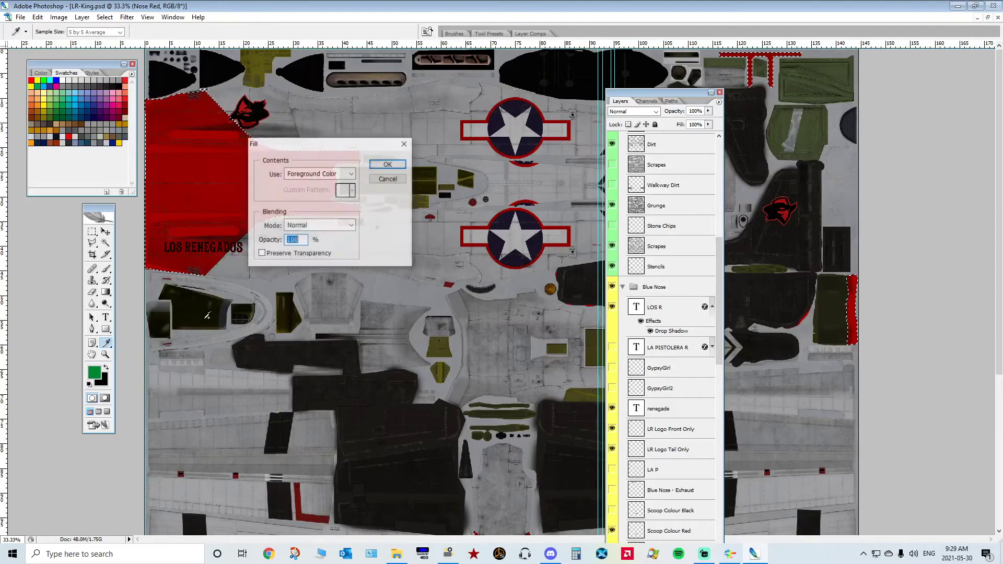
click(388, 164)
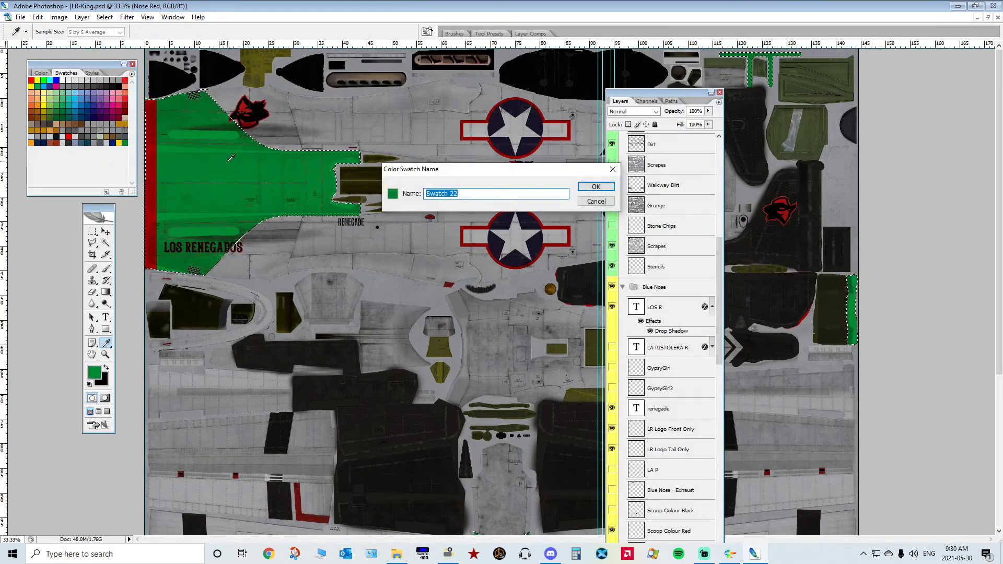
text(Da)
click(595, 187)
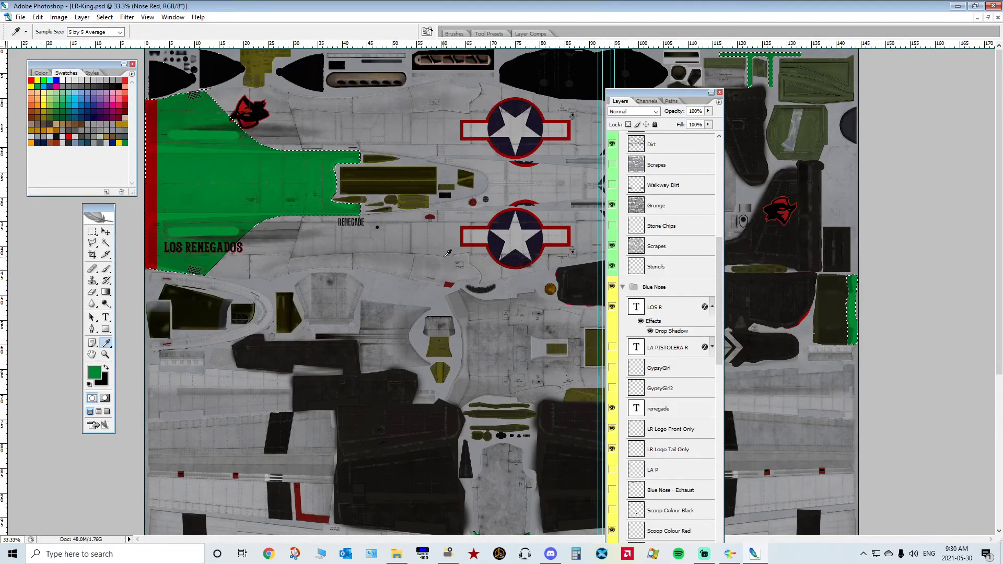
Step: Examine the recoloured Nose Red areas across the skin template, moving the Layers palette to uncover the artwork beneath it
scroll(448, 253, down, 5)
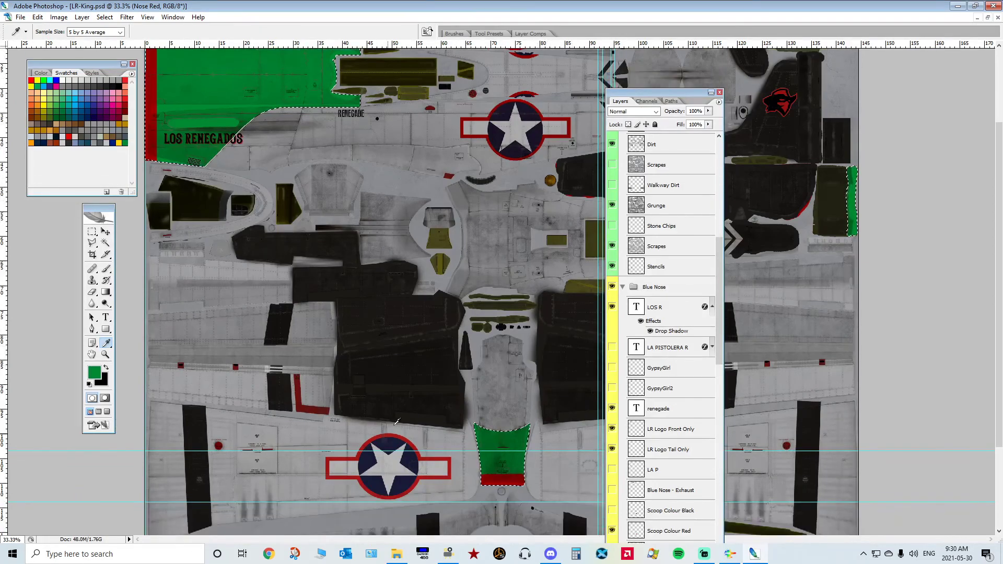
scroll(392, 429, down, 3)
scroll(256, 279, down, 2)
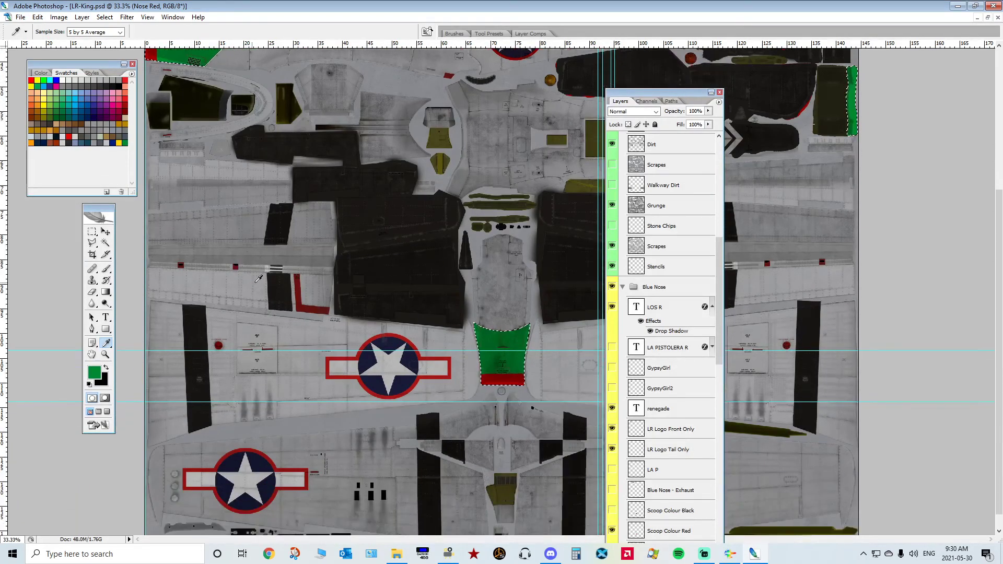
scroll(296, 244, up, 6)
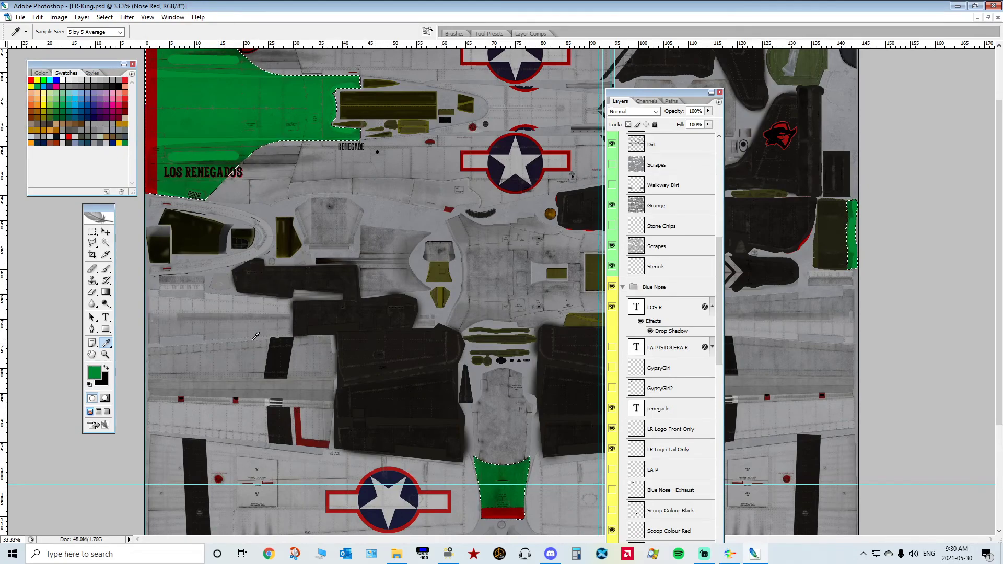
scroll(418, 209, up, 3)
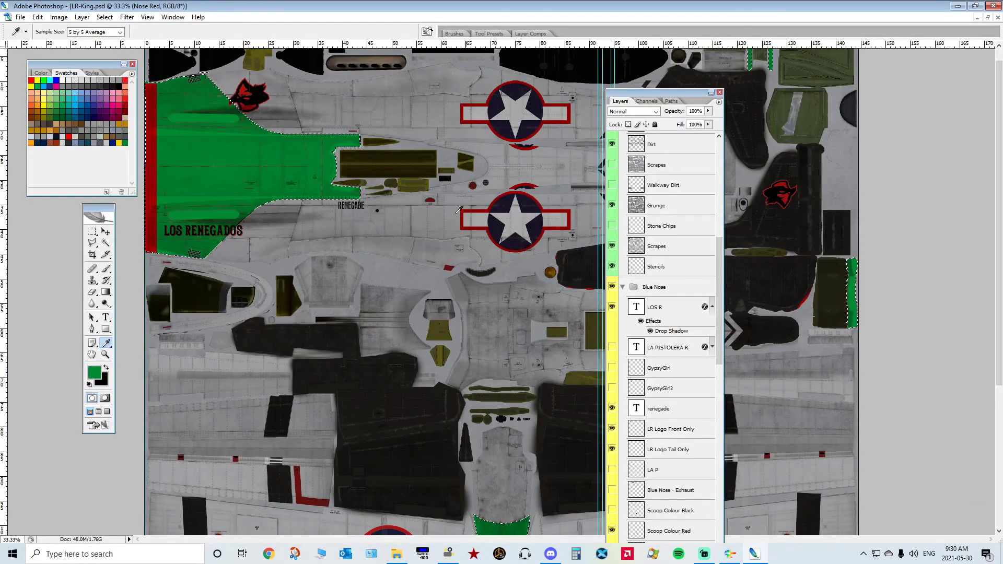
scroll(322, 277, up, 1)
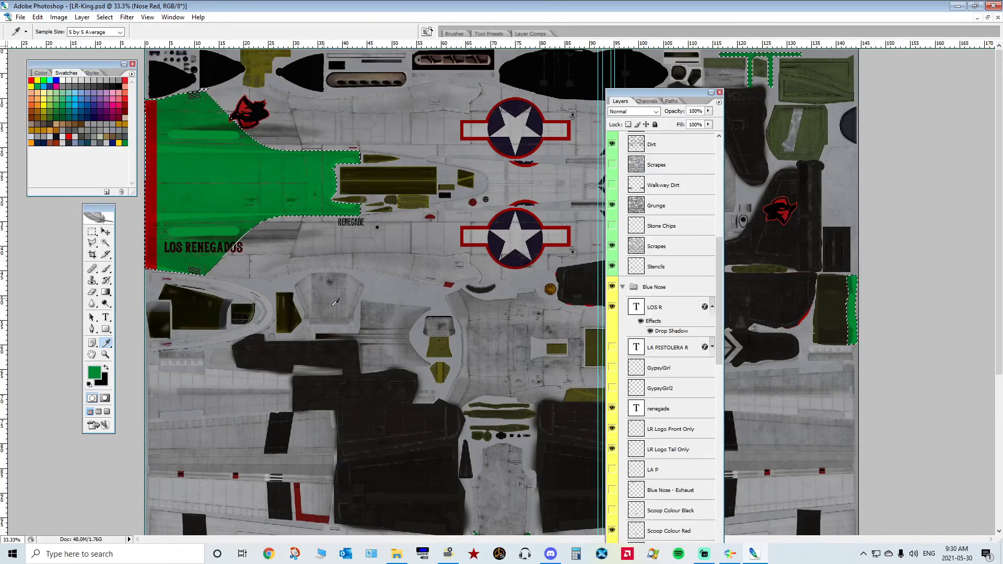
drag(474, 61, 473, 56)
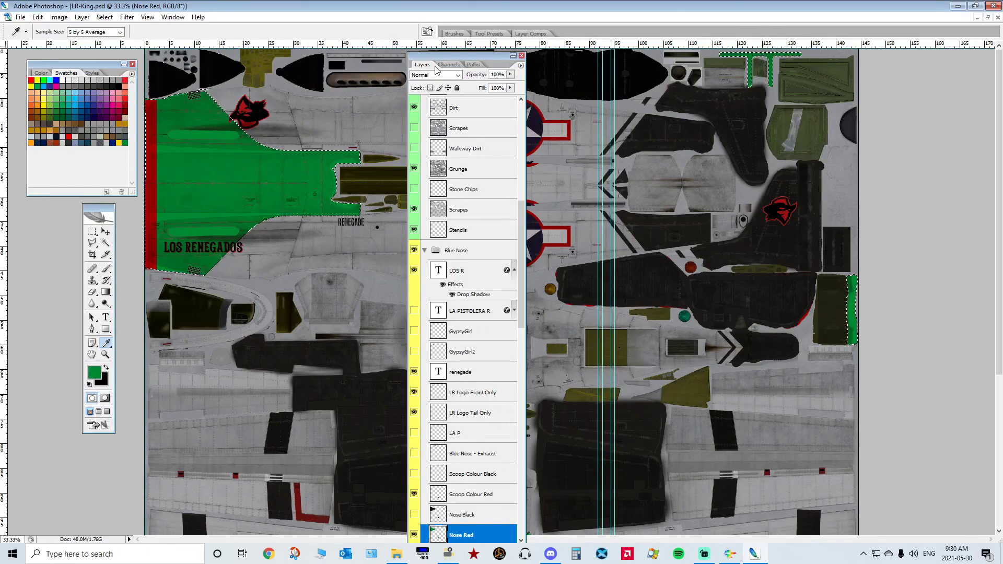
drag(453, 61, 383, 63)
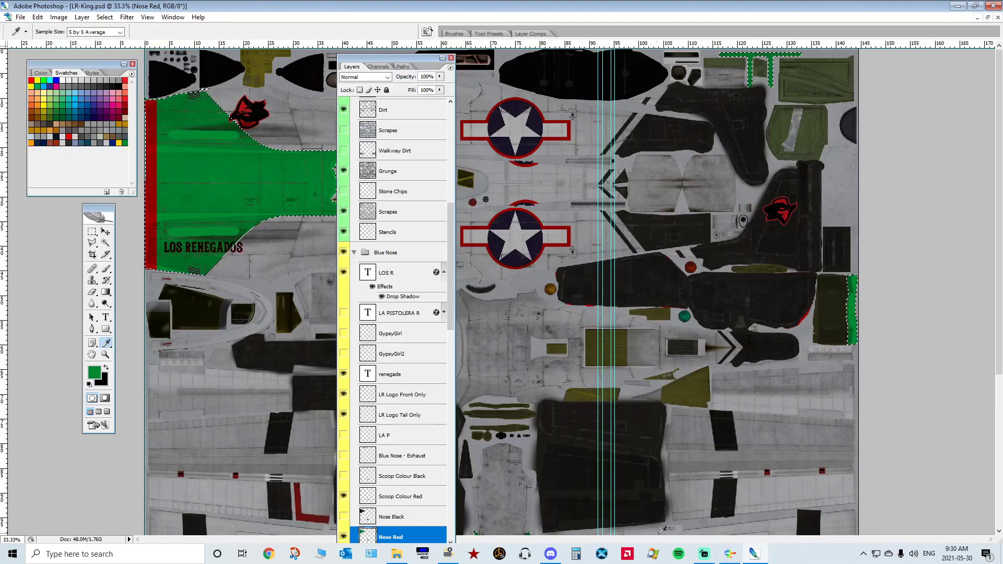
click(705, 553)
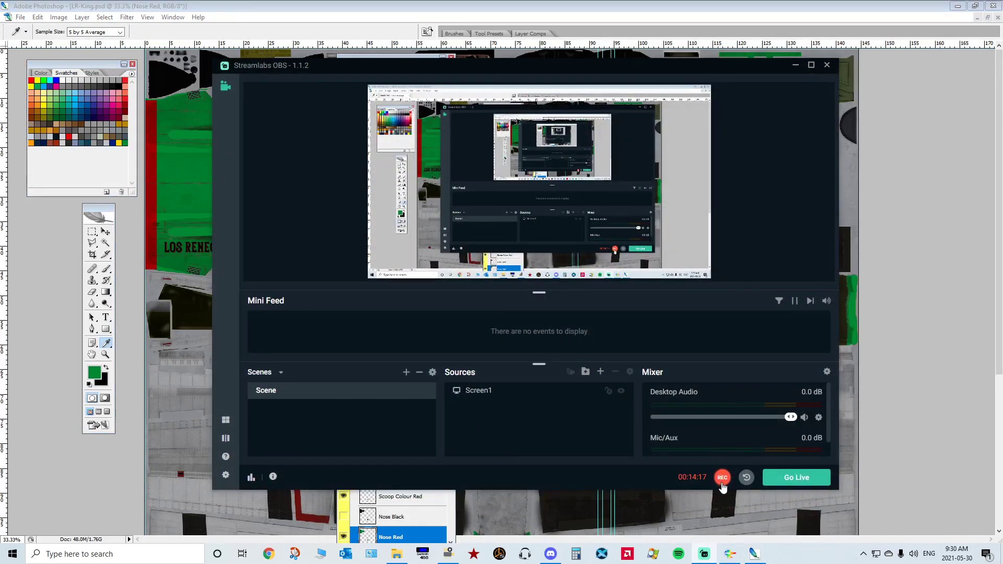